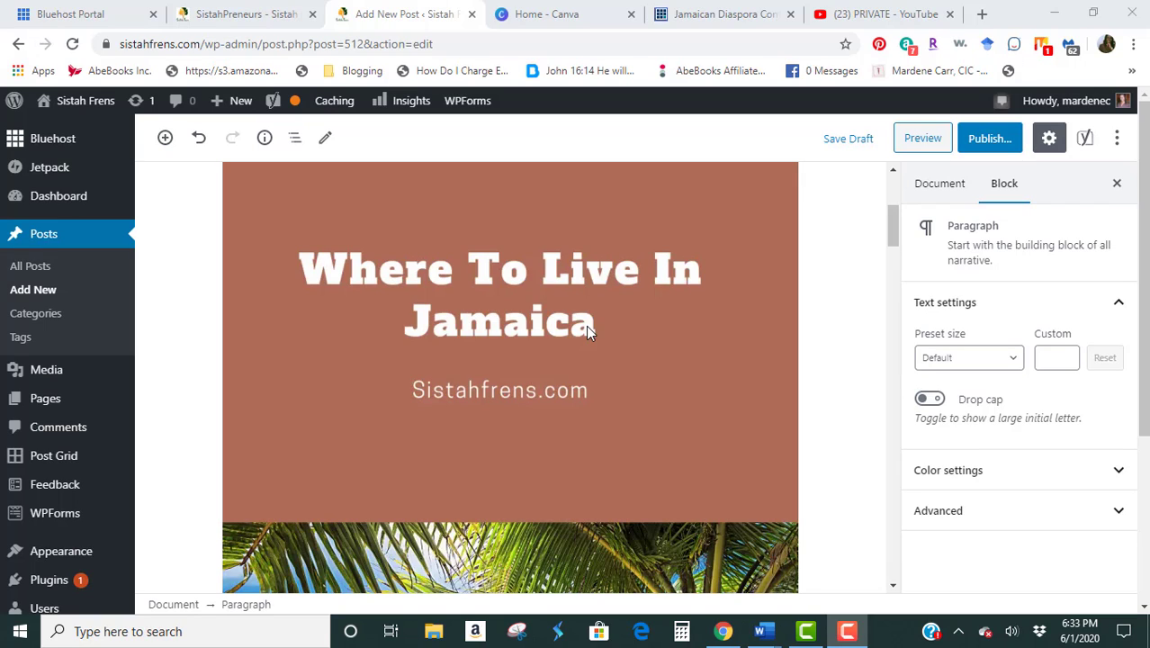
Check the level options available for the heading "DO YOU KNOW WHERE TO LIVE IN JAMAICA?" without changing its level.
{"action": "scroll", "coordinate": [549, 295], "scroll_direction": "down", "scroll_amount": 5}
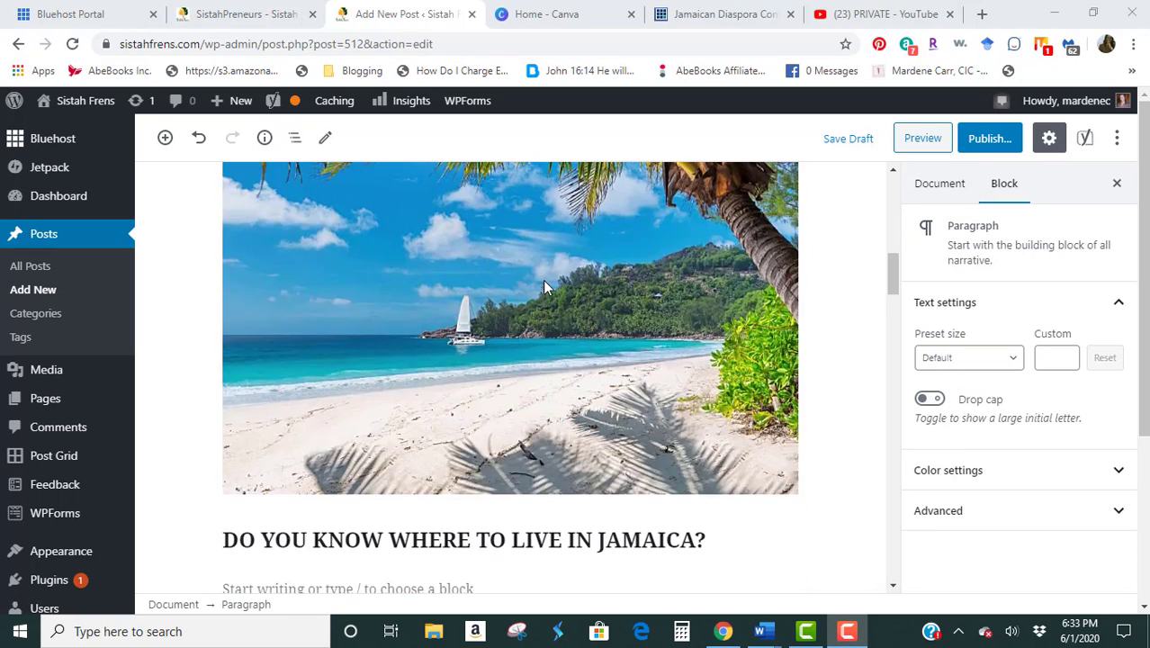
{"action": "scroll", "coordinate": [544, 286], "scroll_direction": "down", "scroll_amount": 2}
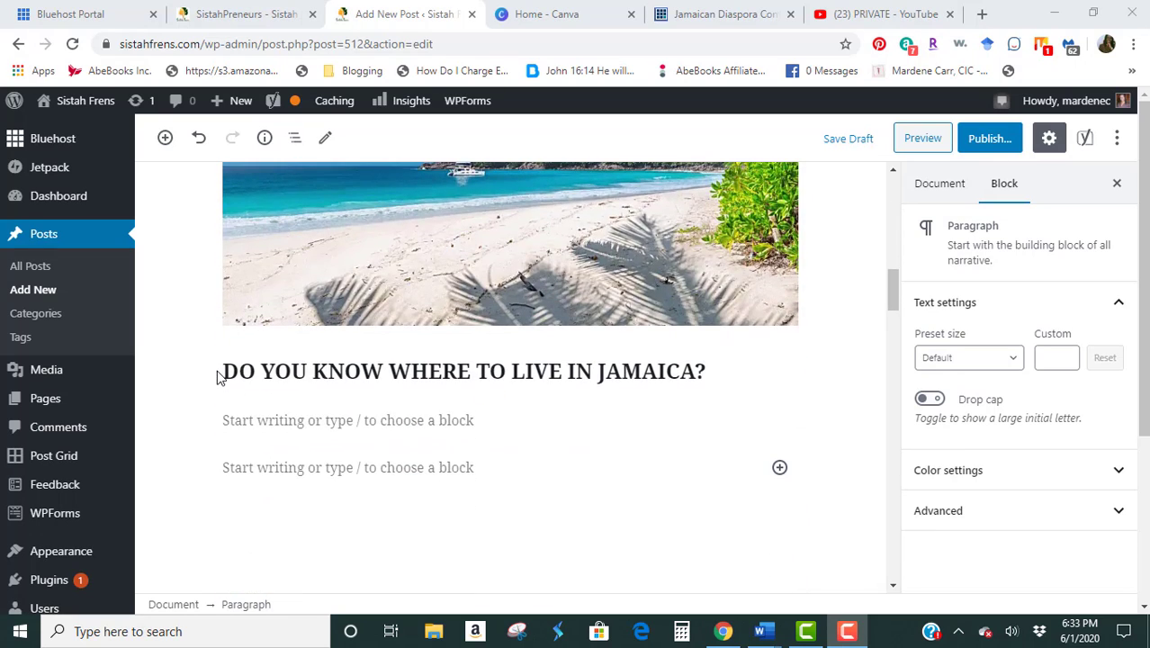
{"action": "left_click", "coordinate": [462, 385]}
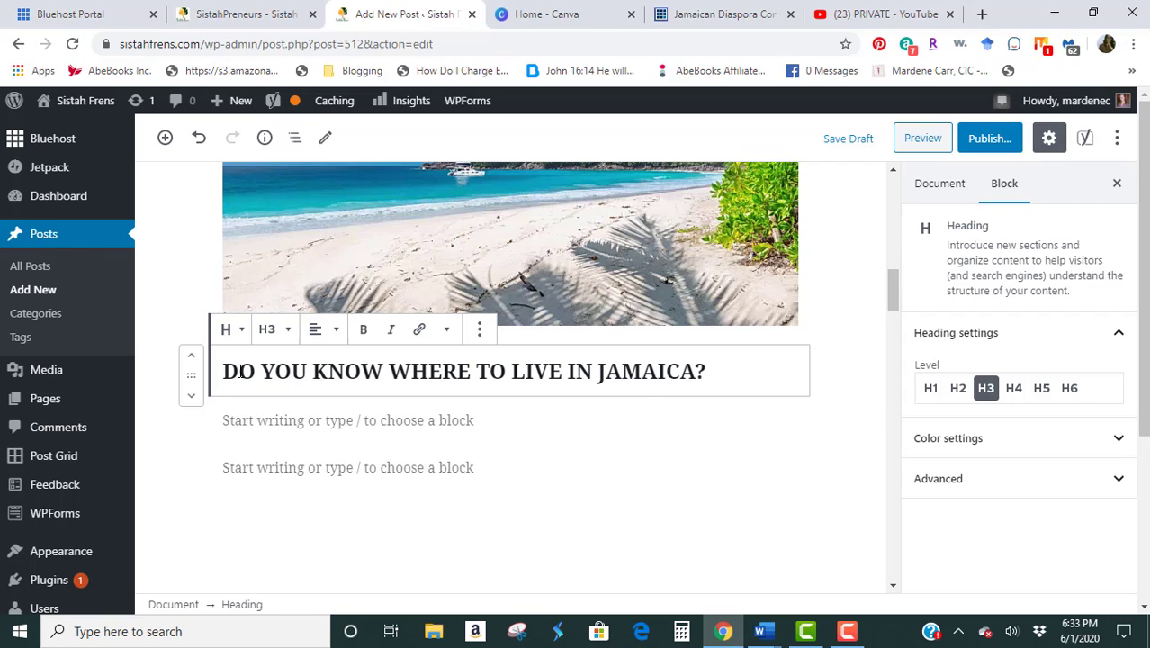
{"action": "left_click_drag", "start_coordinate": [223, 371], "coordinate": [722, 374]}
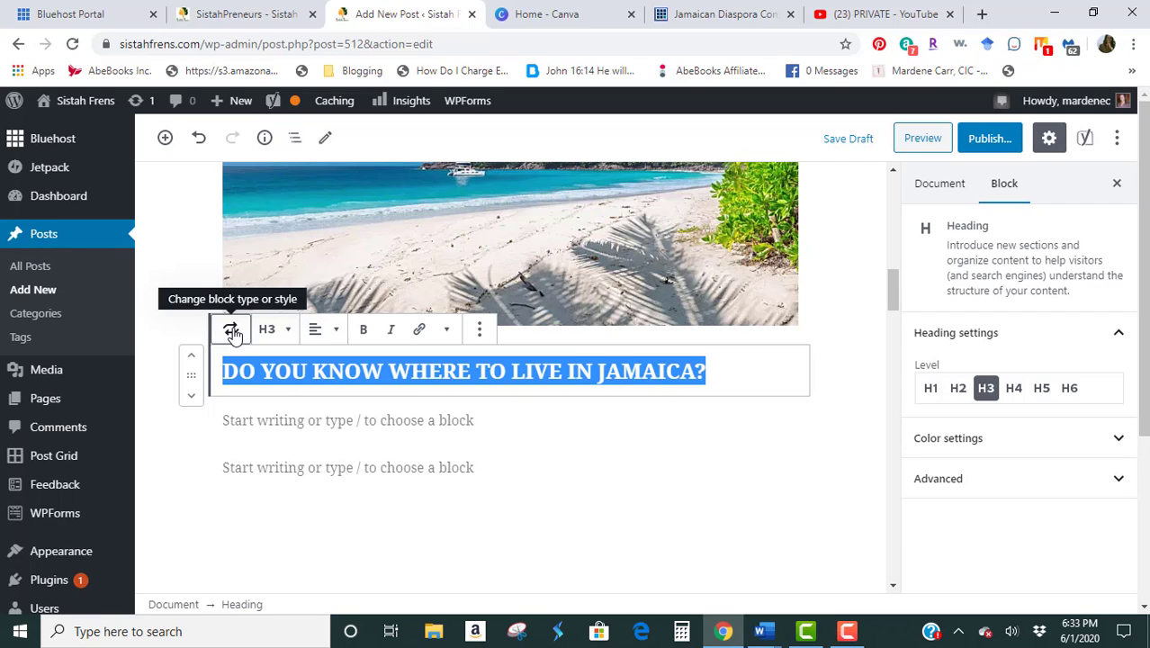
{"action": "left_click", "coordinate": [287, 332]}
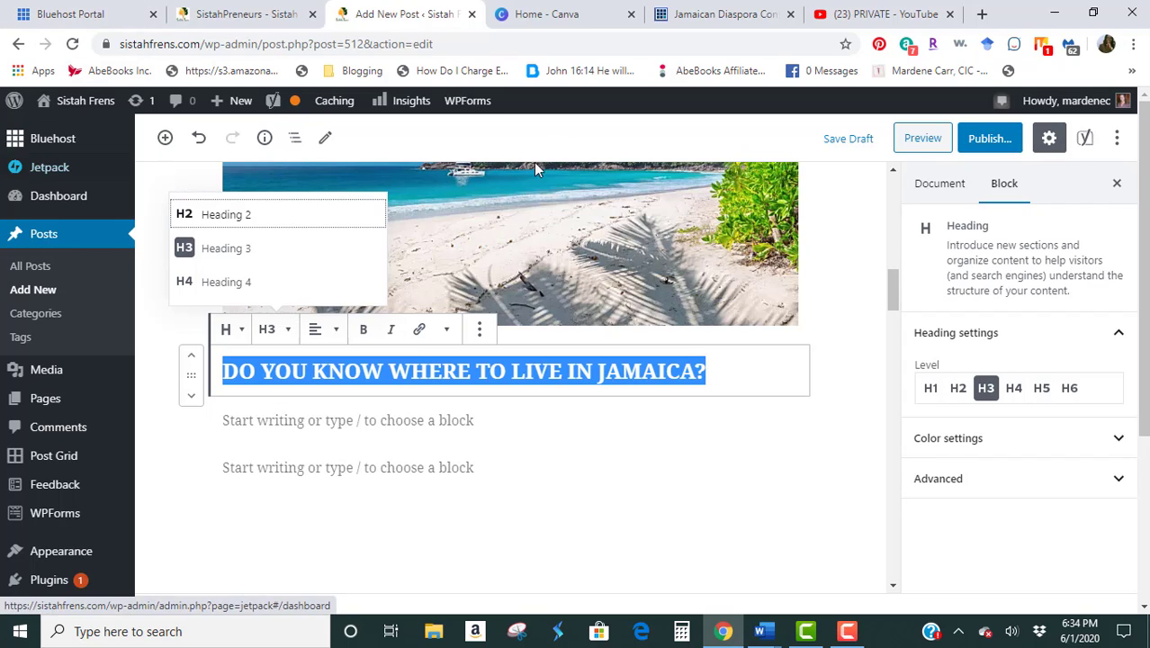
{"action": "left_click", "coordinate": [550, 454]}
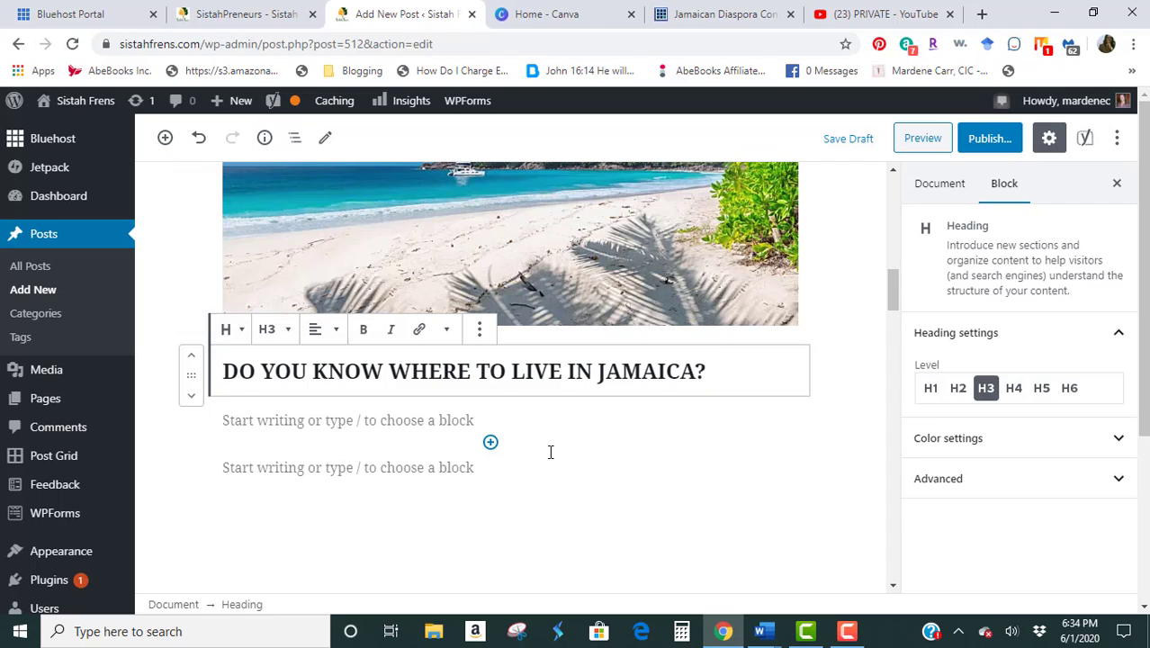
Copy the first paragraph about Jamaica from the Word document into the empty paragraph block directly below the post's heading.
{"action": "left_click", "coordinate": [225, 420]}
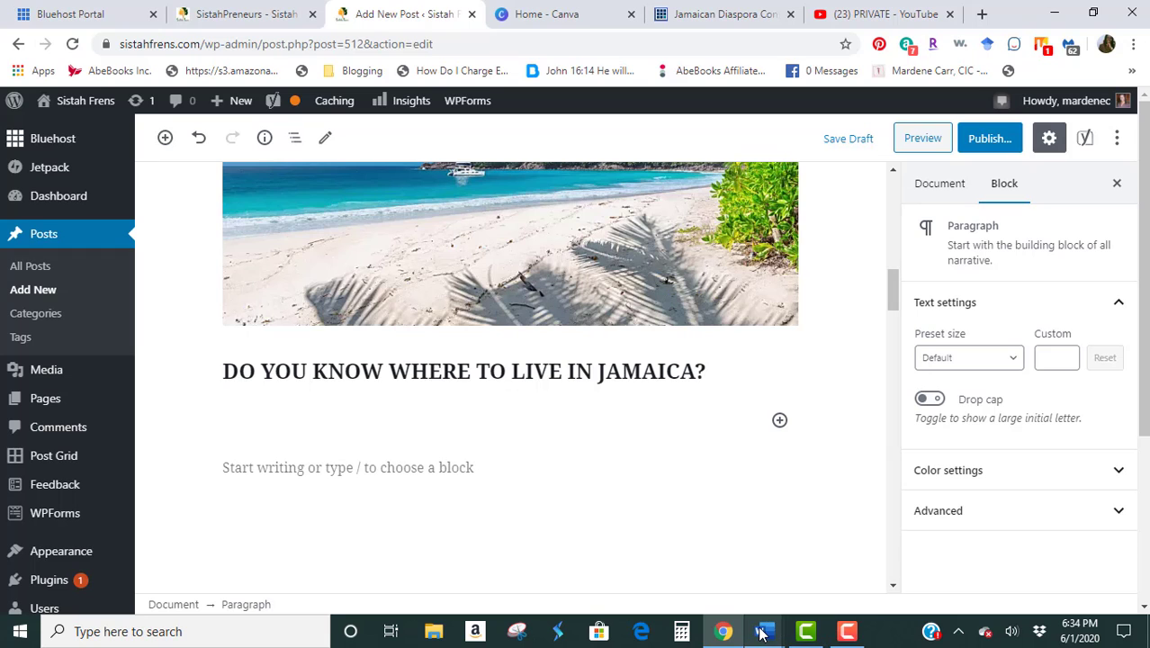
{"action": "mouse_move", "coordinate": [761, 633]}
{"action": "left_click", "coordinate": [830, 581]}
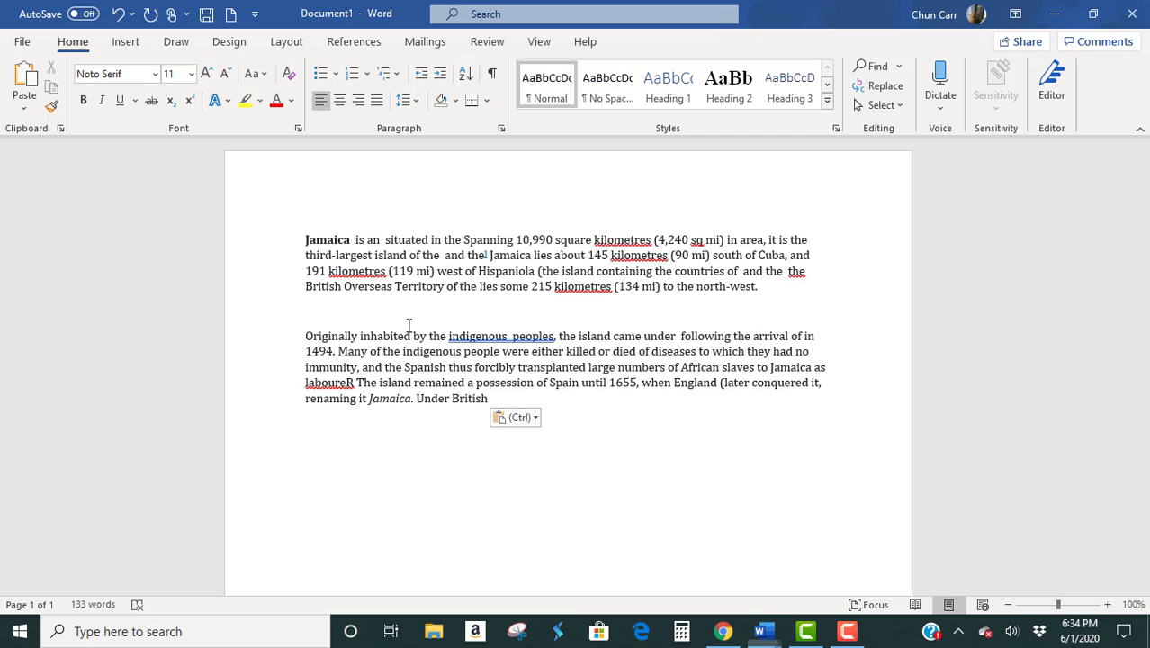
{"action": "left_click_drag", "start_coordinate": [306, 241], "coordinate": [827, 282]}
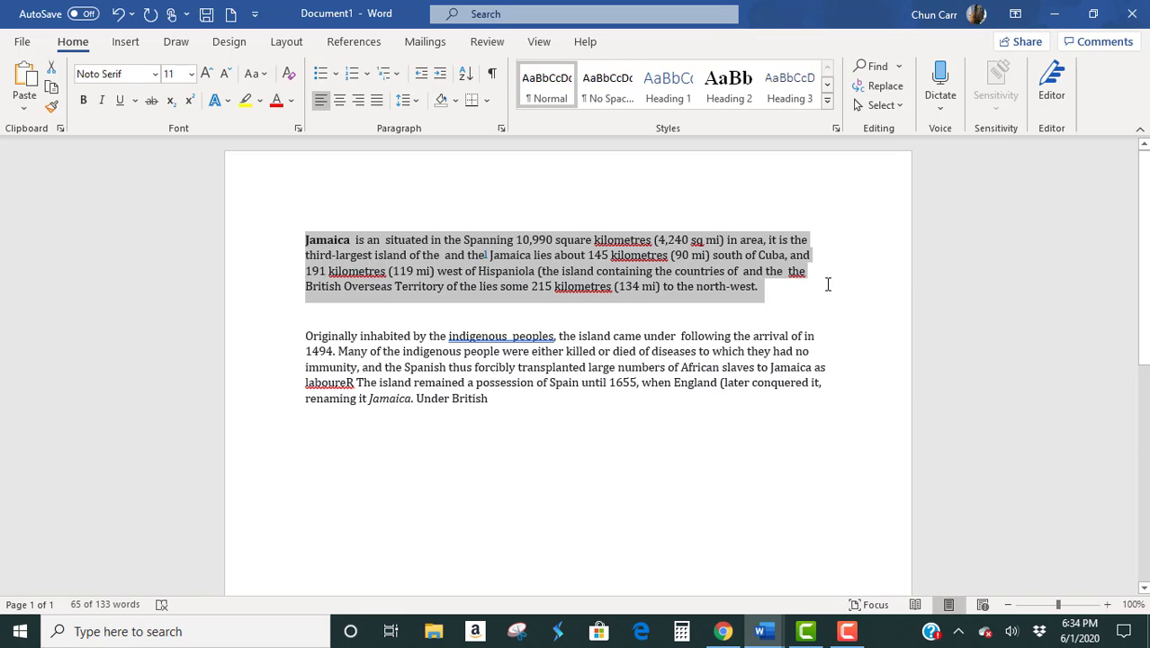
{"action": "left_click", "coordinate": [747, 636]}
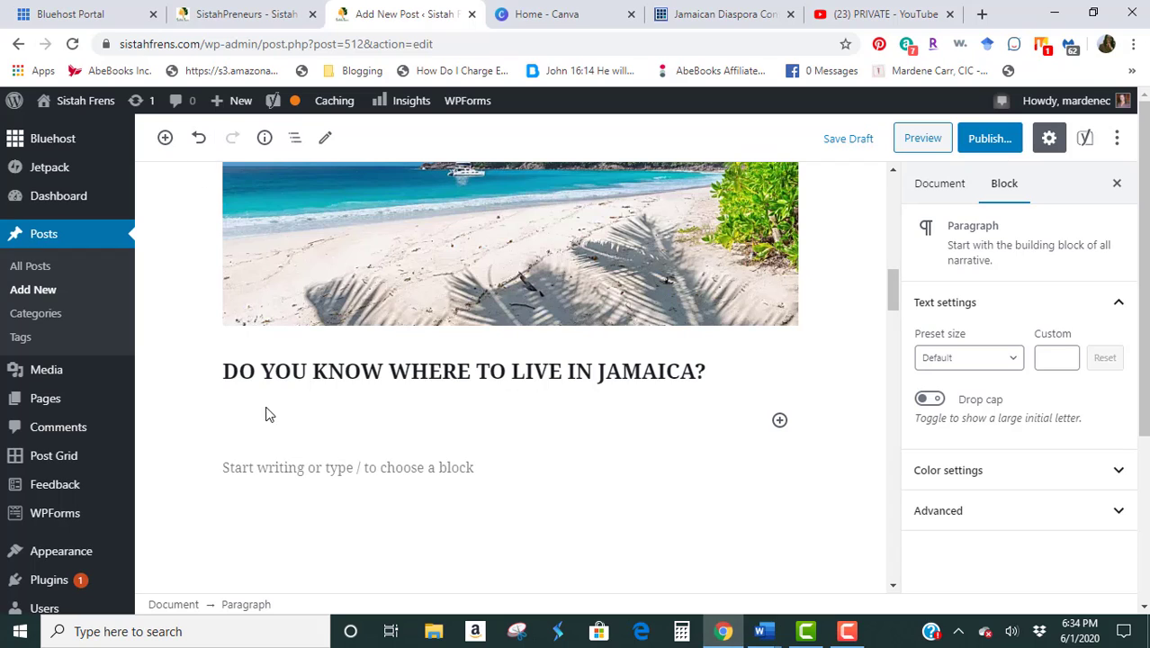
{"action": "type", "text": "Jamaica  is an  situated in the Spanning 10,990 square kilometres (4,240 sq mi) in area, it is the third-largest island of the  and the] Jamaica lies about 145 kilometres (90 mi) south of Cuba, and 191 kilometres (119 mi) west of Hispaniola (the island containing the countries of  and the  the British Overseas Territory of the lies some 215 kilometres (134 mi) to the north-west."}
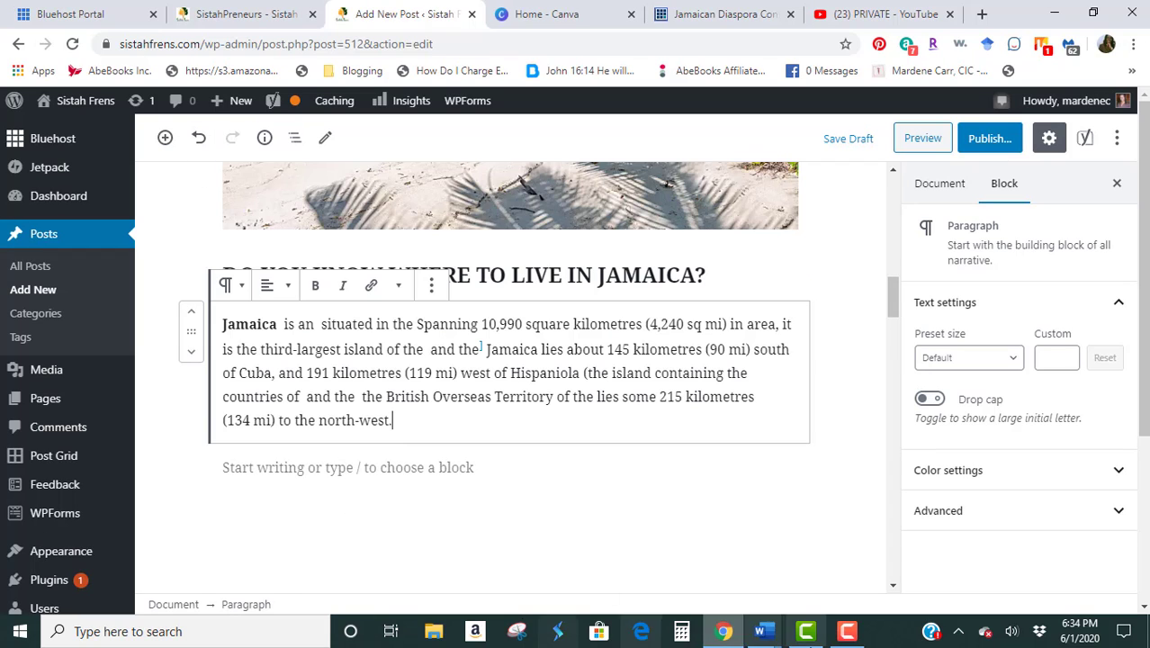
Insert an empty image block below the Jamaica paragraph.
{"action": "mouse_move", "coordinate": [796, 621]}
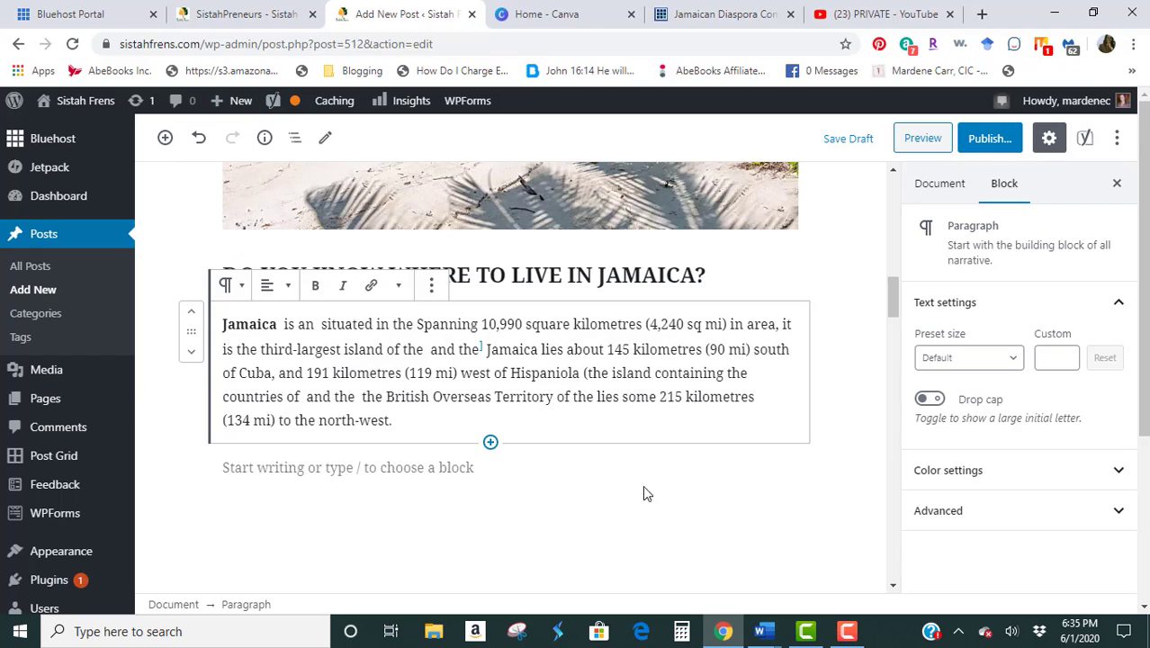
{"action": "left_click", "coordinate": [490, 444]}
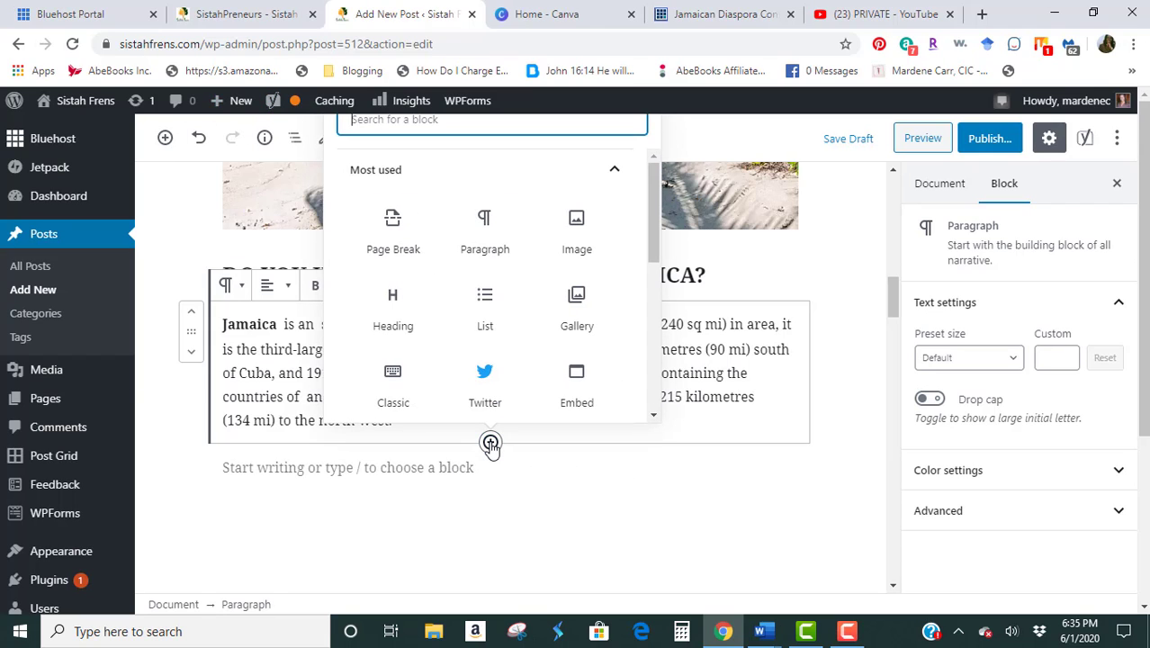
{"action": "left_click", "coordinate": [576, 236]}
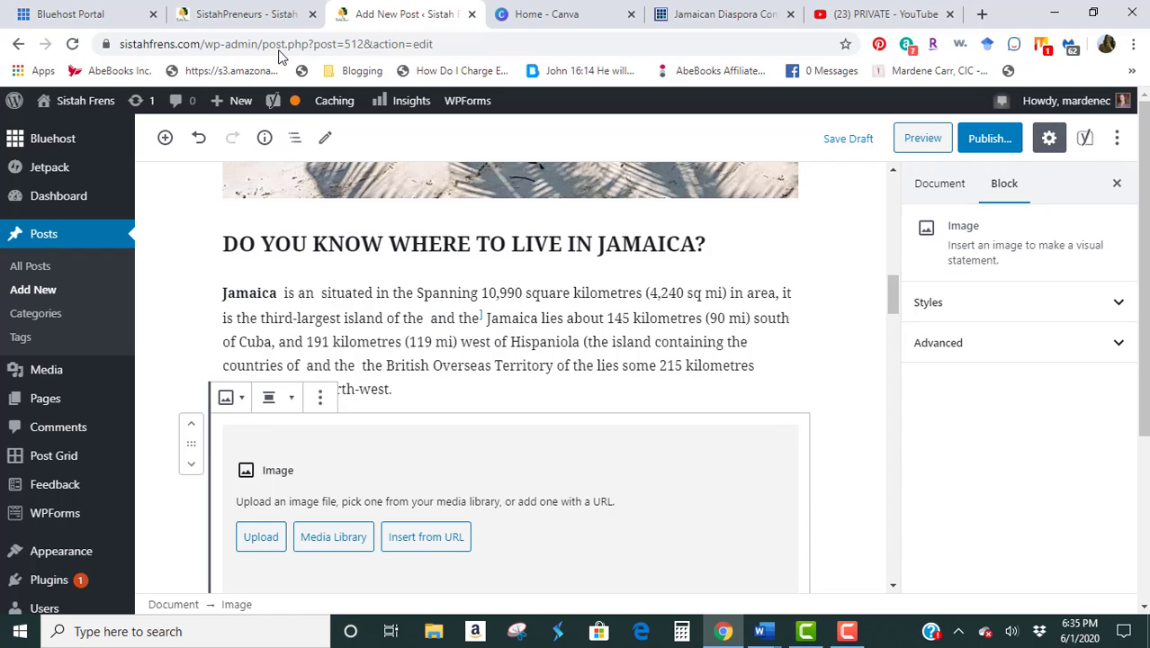
Switch to Canva and create a Facebook Post design filled with the waterfall photo from a photo search for "jamaica".
{"action": "left_click", "coordinate": [531, 16]}
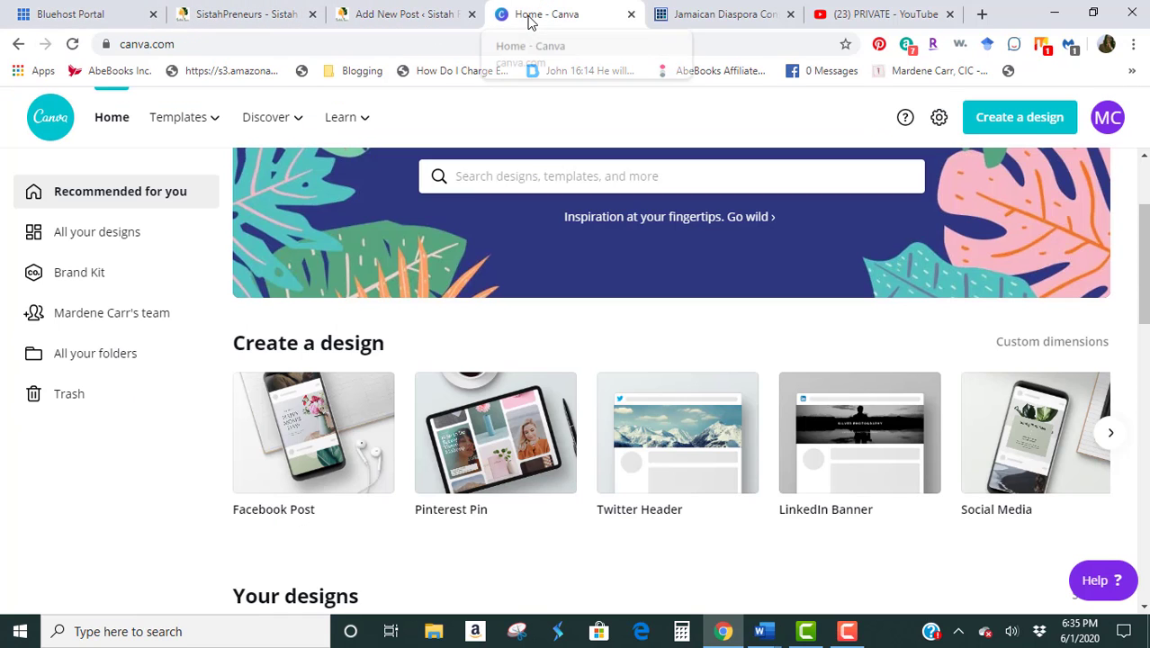
{"action": "left_click", "coordinate": [309, 477]}
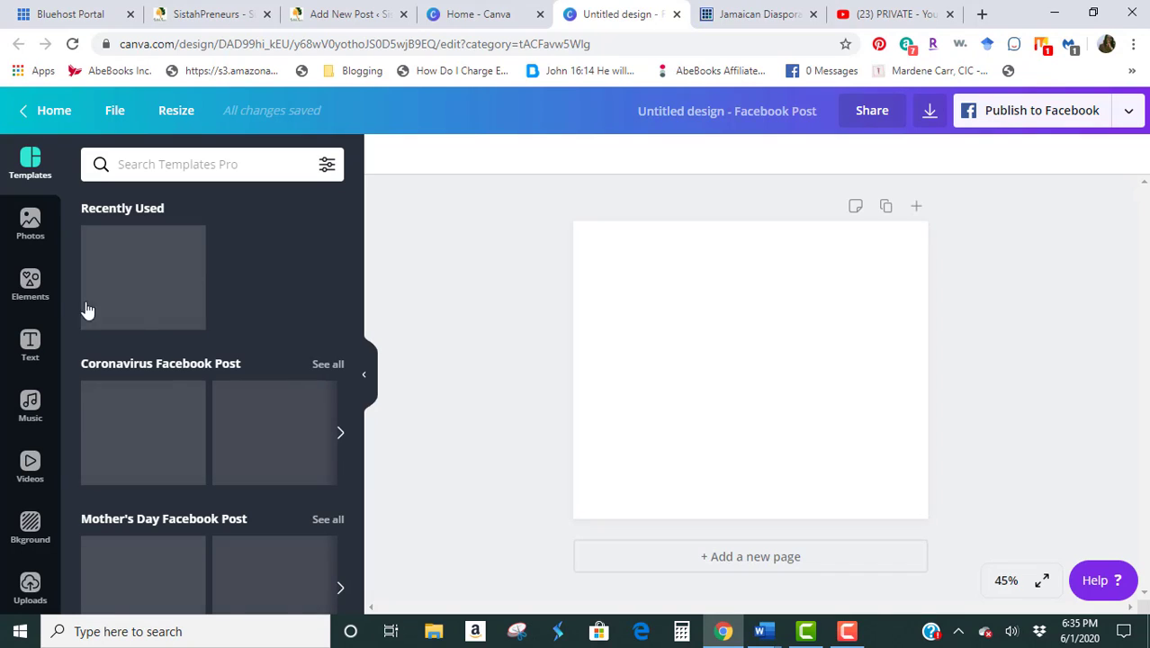
{"action": "left_click", "coordinate": [29, 227]}
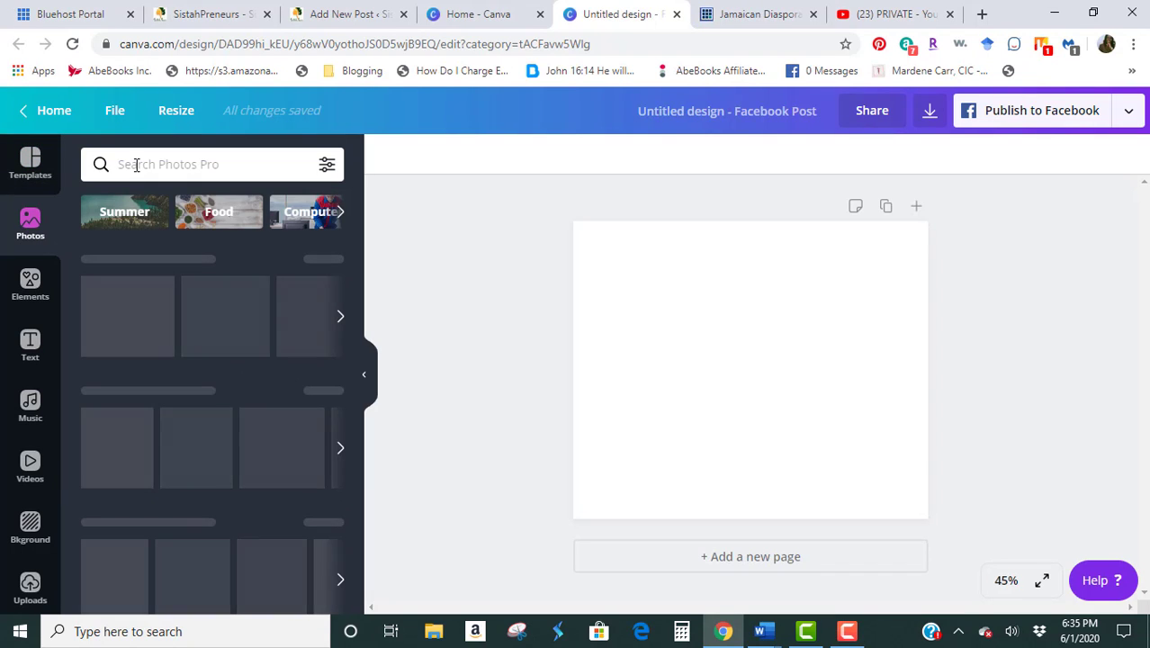
{"action": "left_click", "coordinate": [136, 165]}
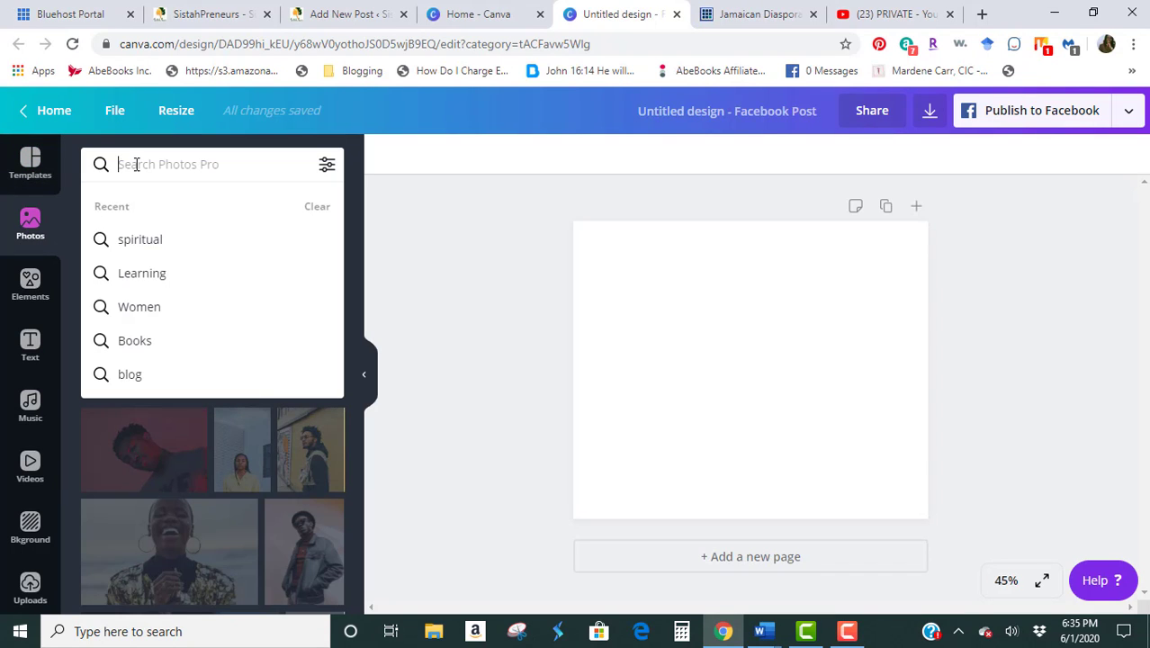
{"action": "type", "text": "jAMAICA"}
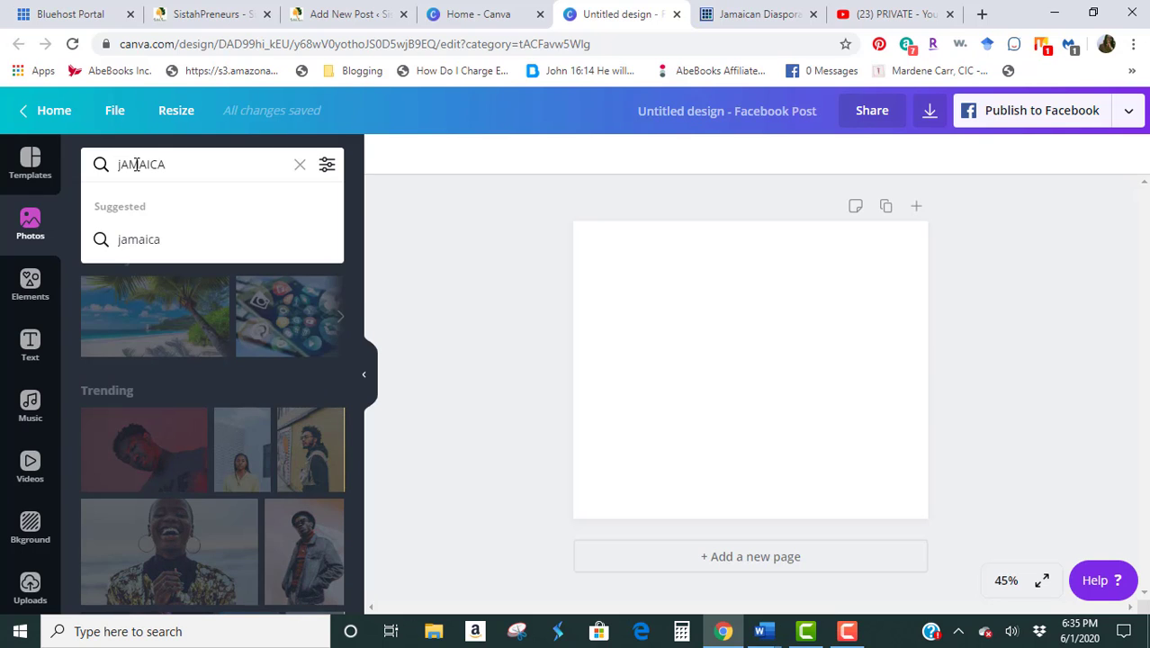
{"action": "left_click", "coordinate": [144, 241]}
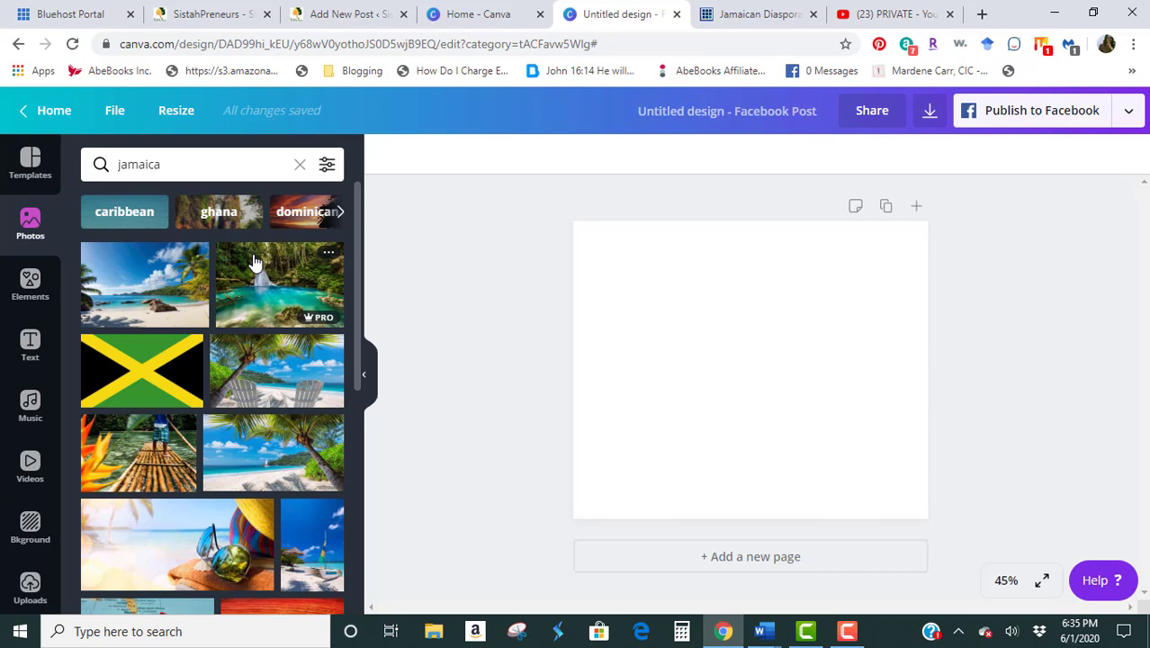
{"action": "left_click_drag", "start_coordinate": [253, 261], "coordinate": [586, 234]}
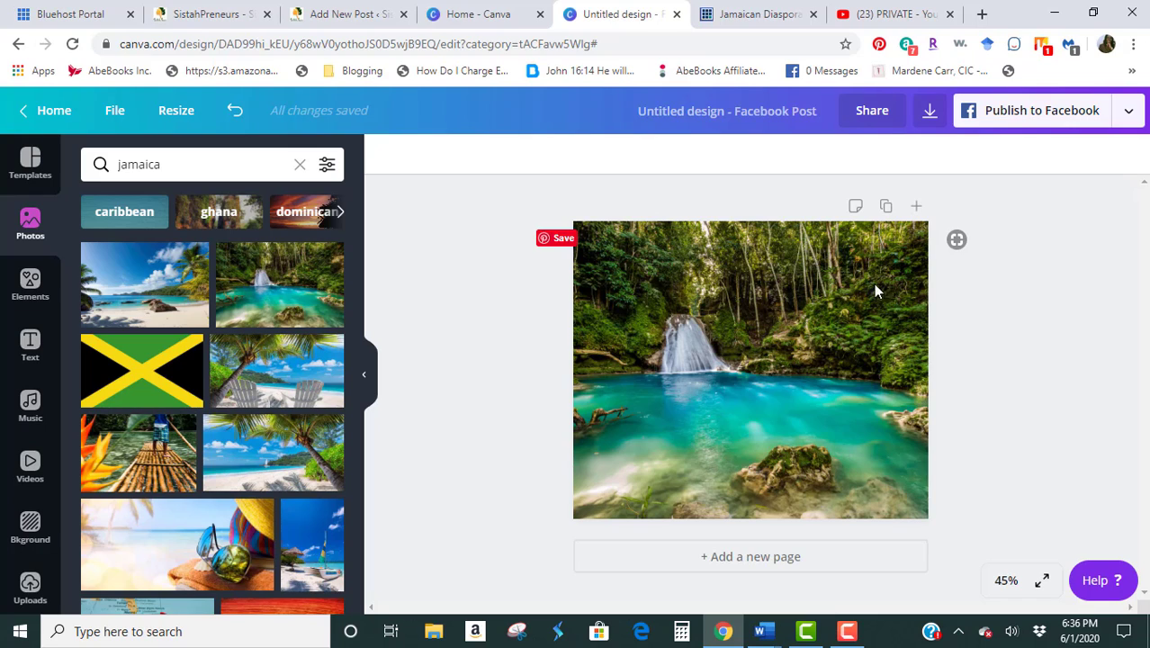
Download the waterfall design as a PNG at size 1x and show the browser's full list of downloads.
{"action": "left_click", "coordinate": [929, 112]}
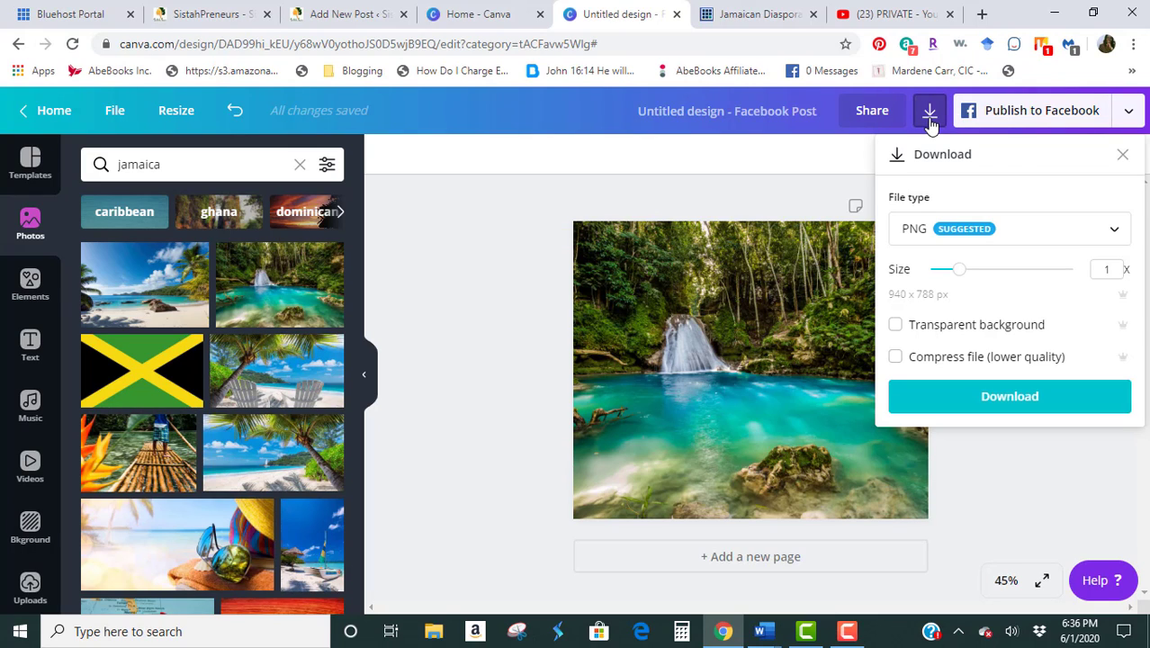
{"action": "left_click", "coordinate": [998, 401]}
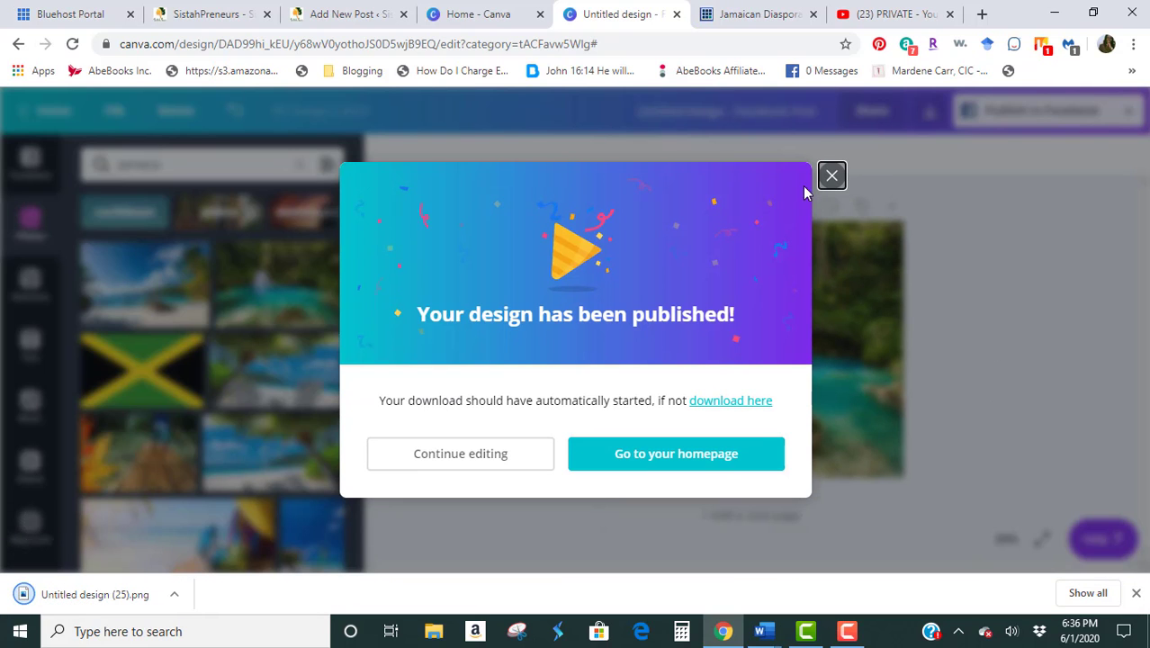
{"action": "left_click", "coordinate": [831, 175]}
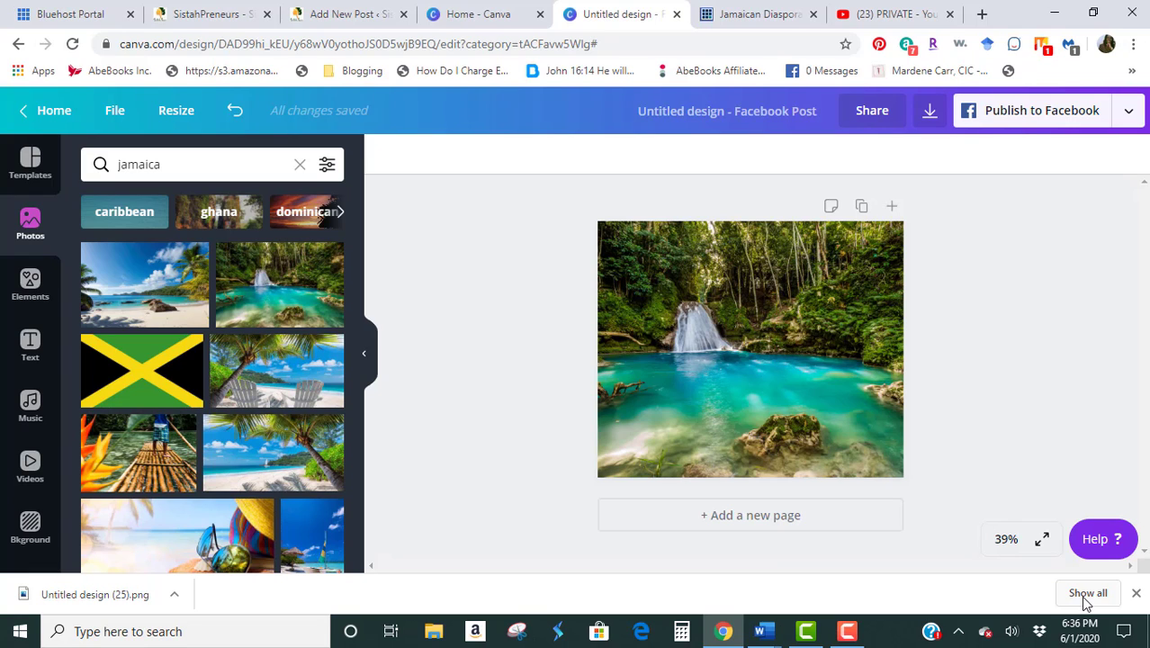
{"action": "left_click", "coordinate": [1086, 594]}
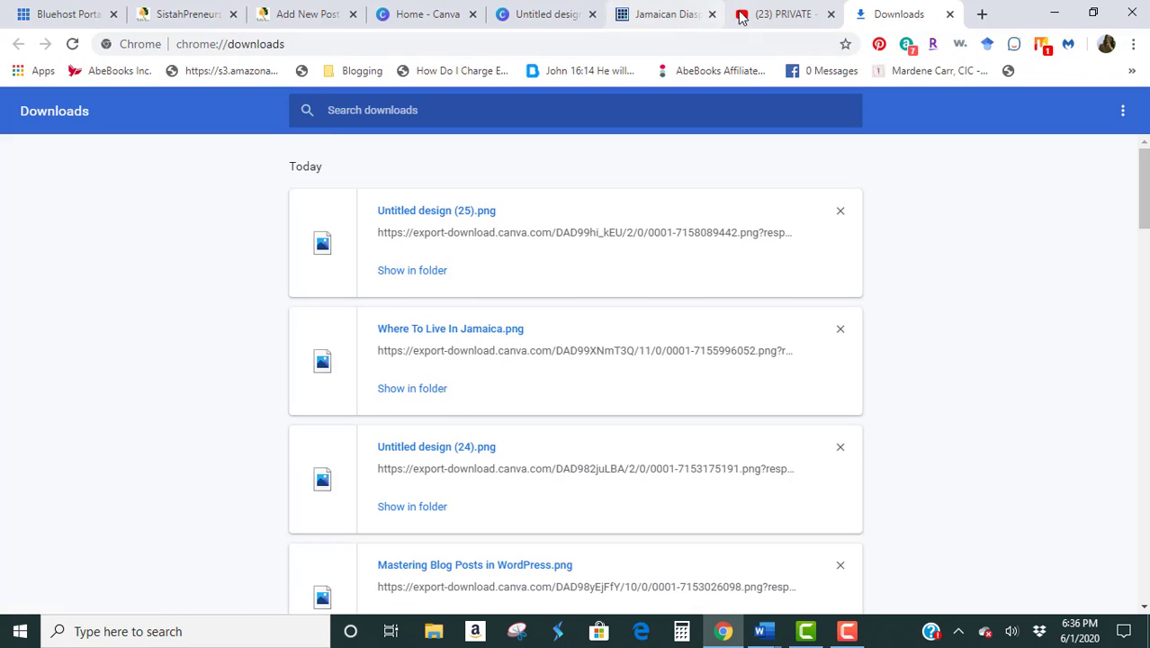
Return to the WordPress post and upload "Untitled design (25)" from the Downloads folder into the empty image block.
{"action": "left_click", "coordinate": [291, 16]}
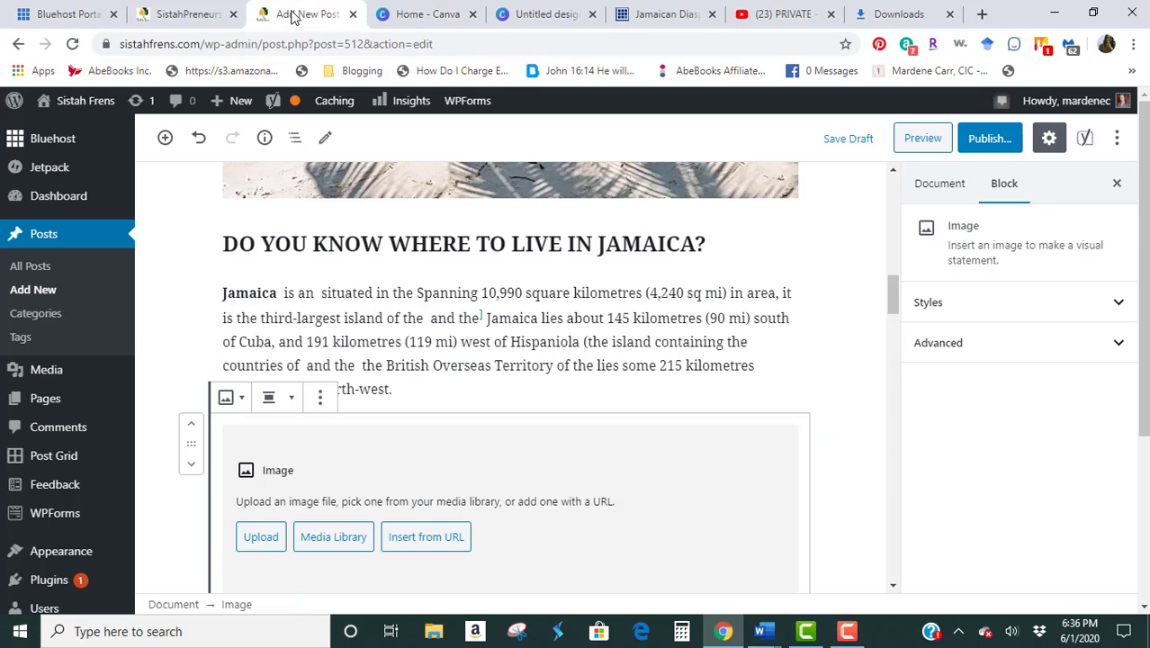
{"action": "left_click", "coordinate": [261, 536]}
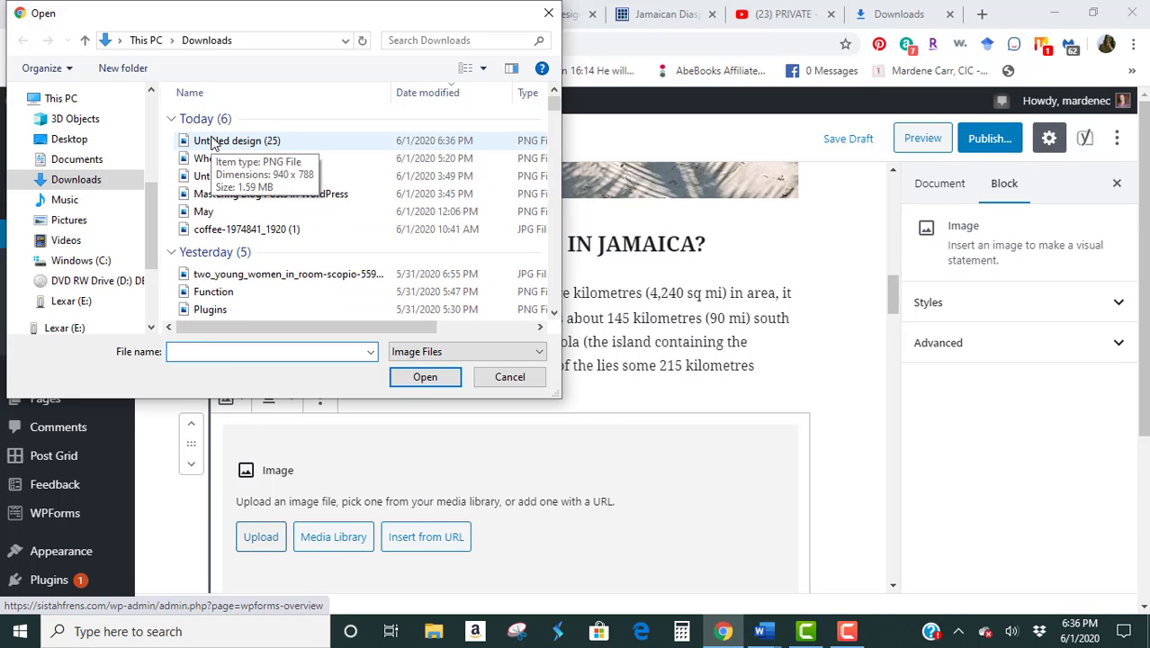
{"action": "left_click", "coordinate": [215, 142]}
{"action": "double_click", "coordinate": [214, 142]}
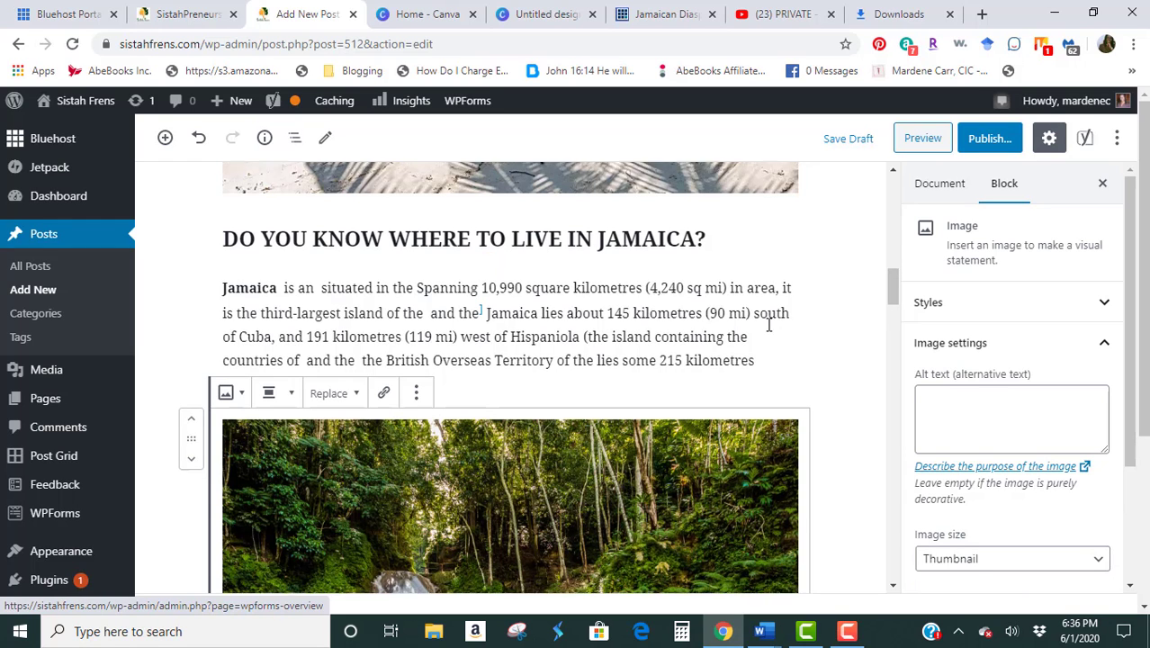
Examine the post's Yoast SEO section, including the Google preview, SEO title, slug, meta description and SEO analysis results.
{"action": "scroll", "coordinate": [764, 329], "scroll_direction": "down", "scroll_amount": 5}
{"action": "scroll", "coordinate": [765, 333], "scroll_direction": "down", "scroll_amount": 10}
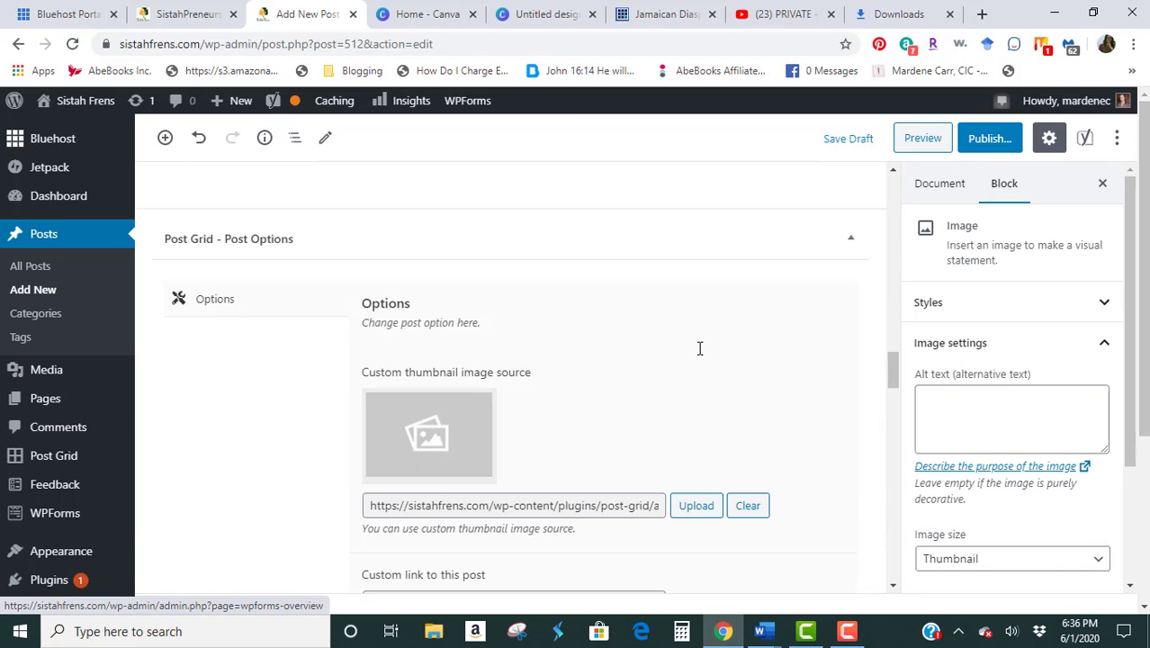
{"action": "scroll", "coordinate": [359, 285], "scroll_direction": "down", "scroll_amount": 3}
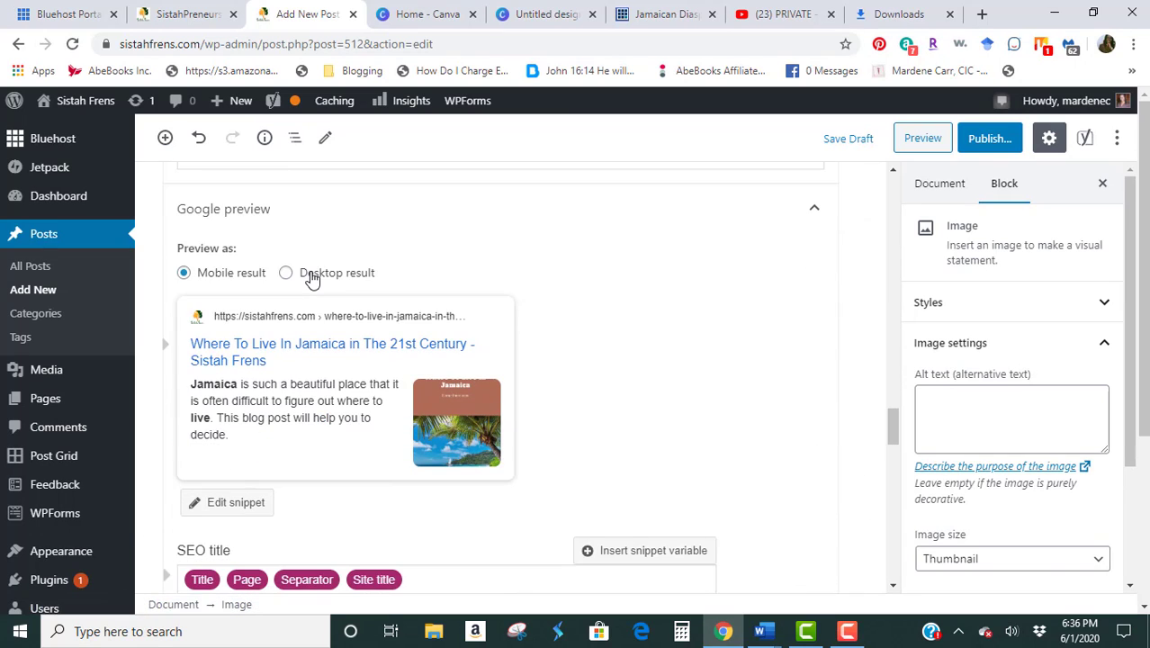
{"action": "scroll", "coordinate": [310, 279], "scroll_direction": "down", "scroll_amount": 9}
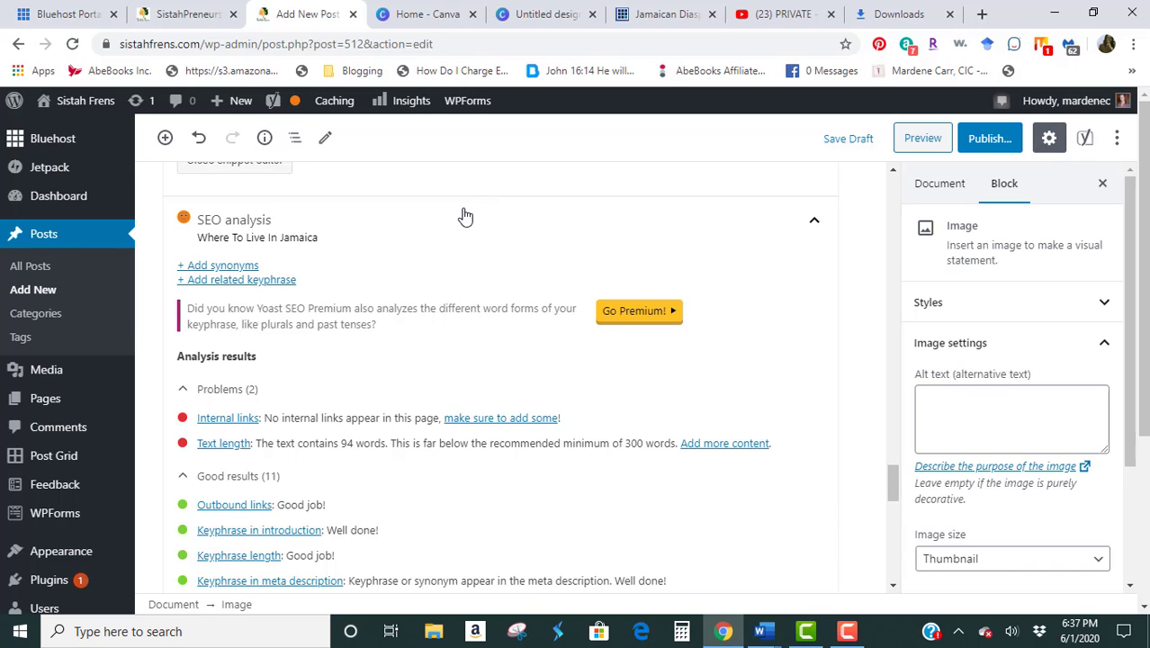
{"action": "scroll", "coordinate": [434, 259], "scroll_direction": "up", "scroll_amount": 5}
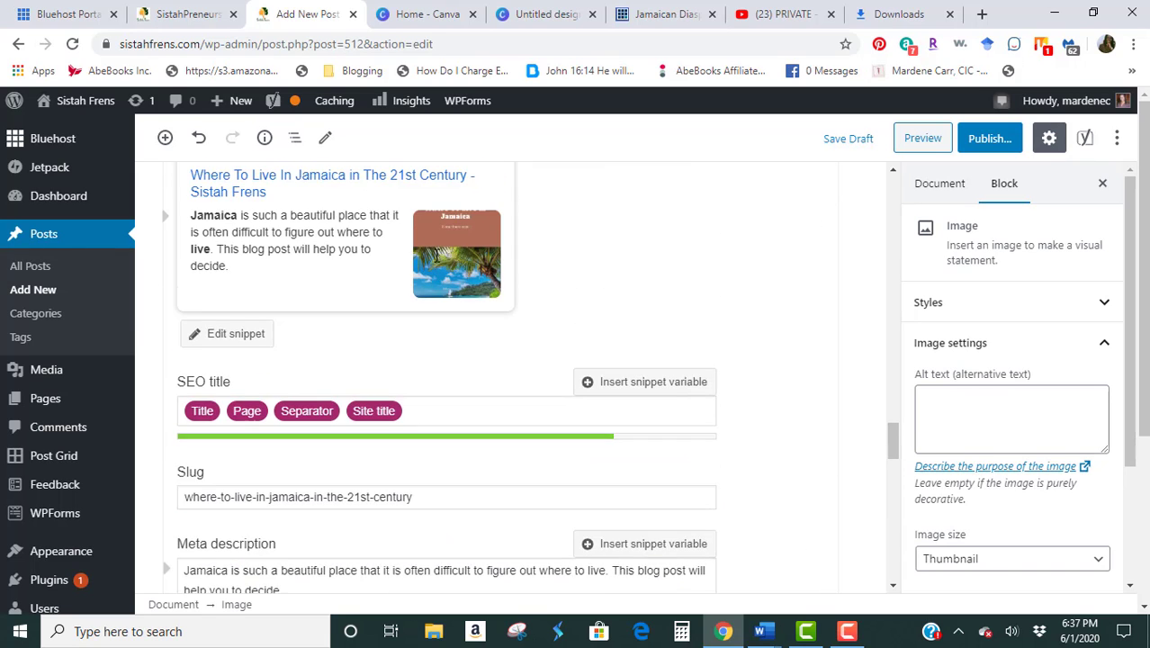
{"action": "scroll", "coordinate": [437, 261], "scroll_direction": "up", "scroll_amount": 10}
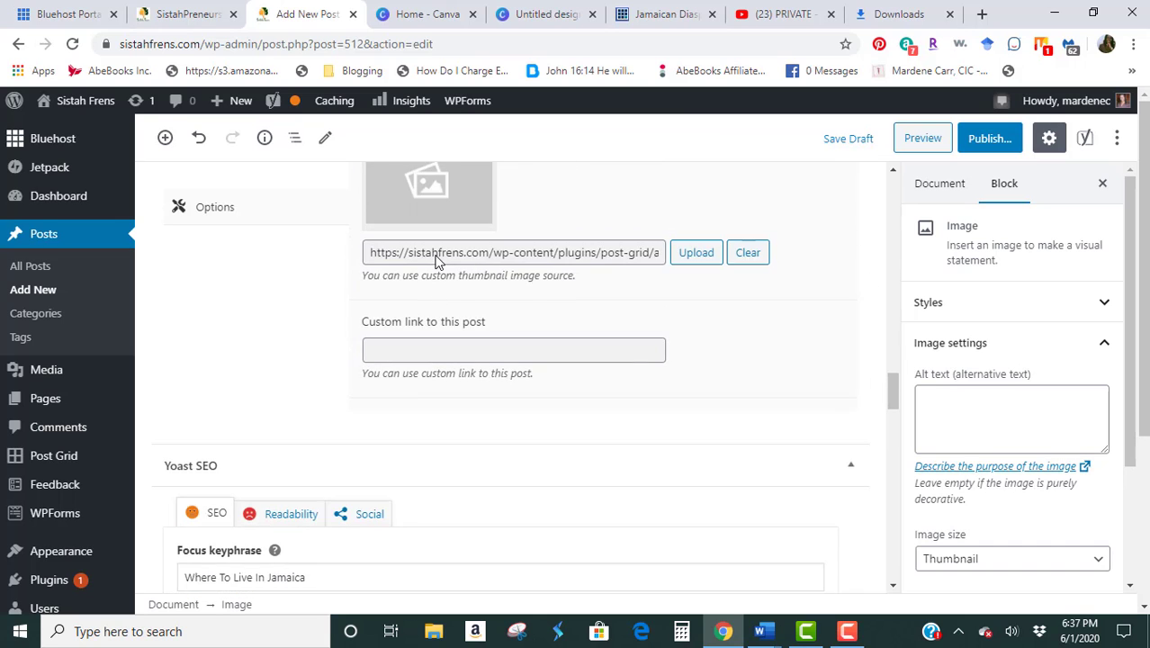
{"action": "scroll", "coordinate": [435, 260], "scroll_direction": "up", "scroll_amount": 10}
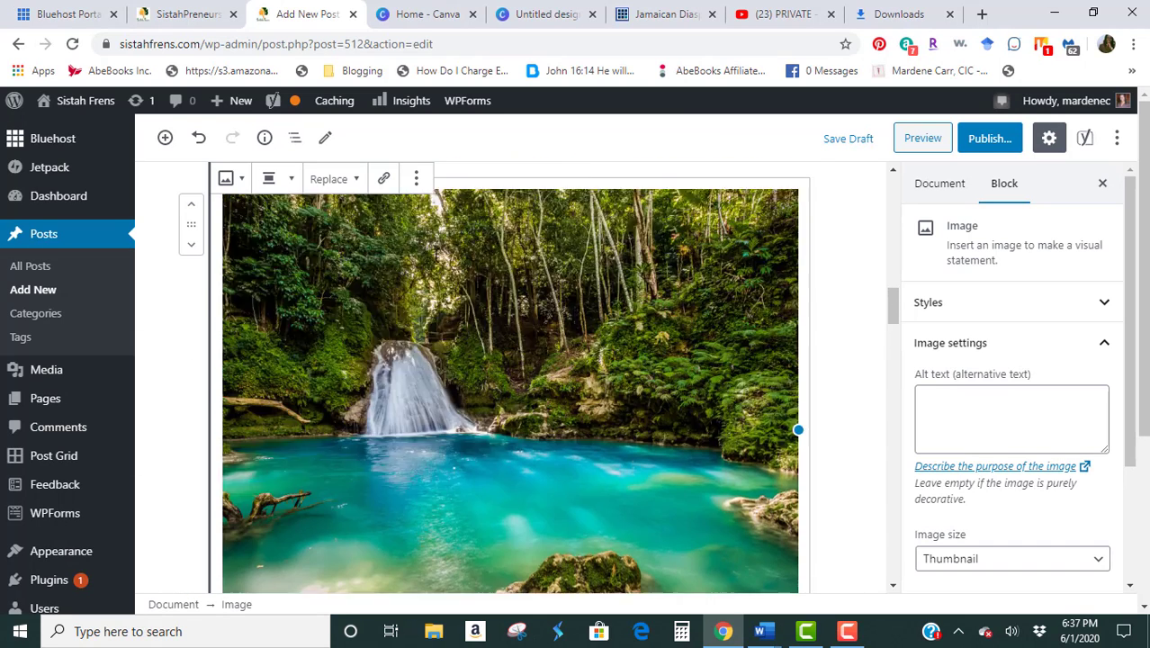
{"action": "scroll", "coordinate": [436, 257], "scroll_direction": "up", "scroll_amount": 2}
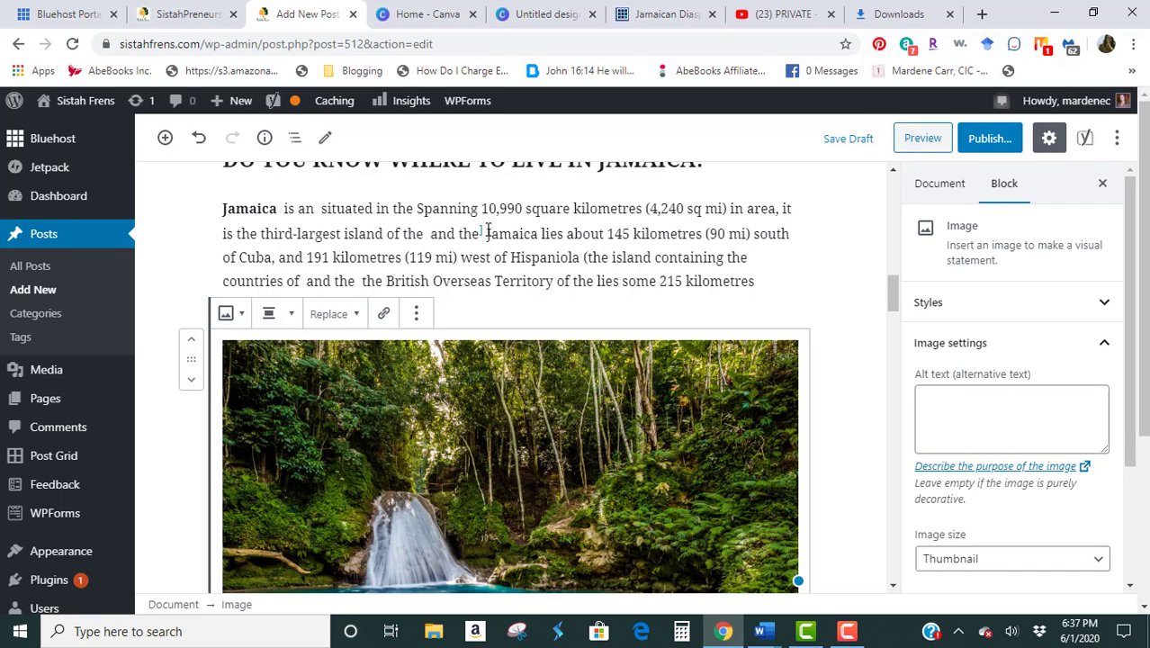
Link "Jamaica lies abou" in the paragraph to the Jamaican diaspora article at conciergelibrarian.com/jamaican-diaspora-contributing-to-the-economy/, opening in a new tab.
{"action": "left_click_drag", "start_coordinate": [487, 233], "coordinate": [600, 235]}
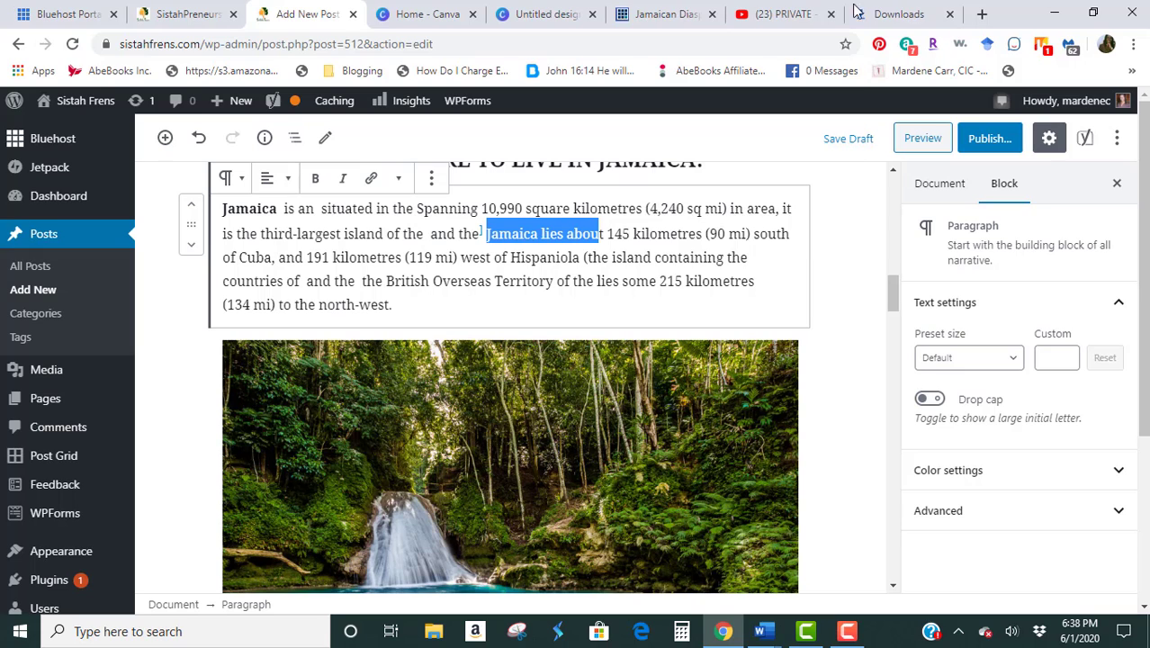
{"action": "left_click", "coordinate": [646, 19]}
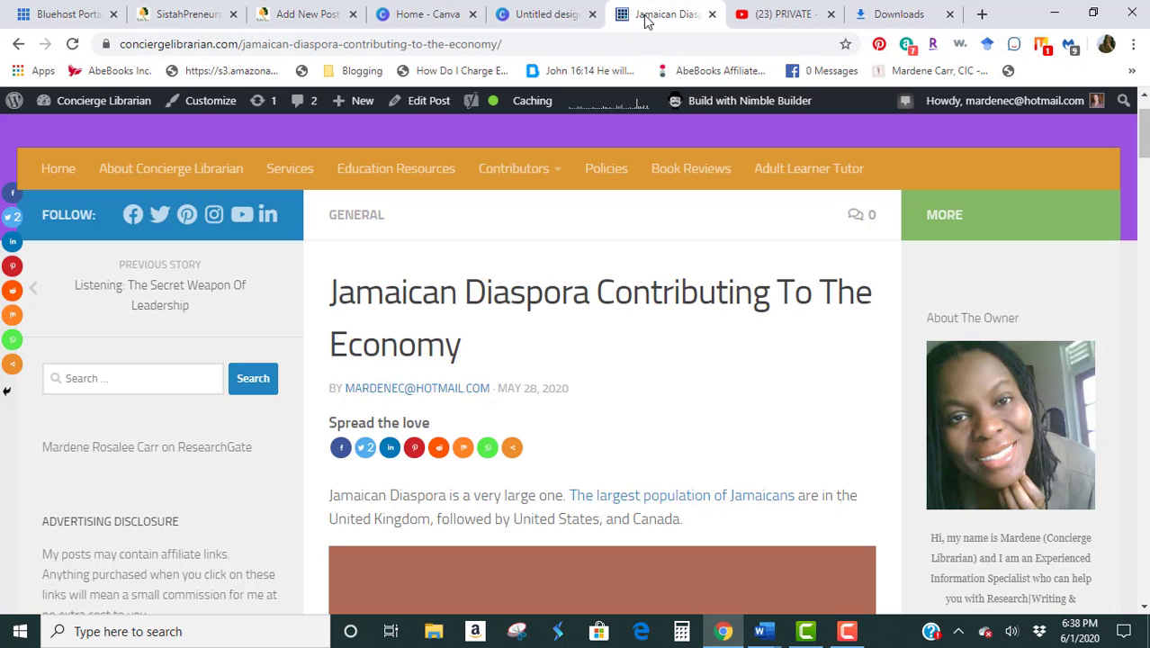
{"action": "left_click", "coordinate": [530, 44]}
{"action": "key", "text": "ctrl+c"}
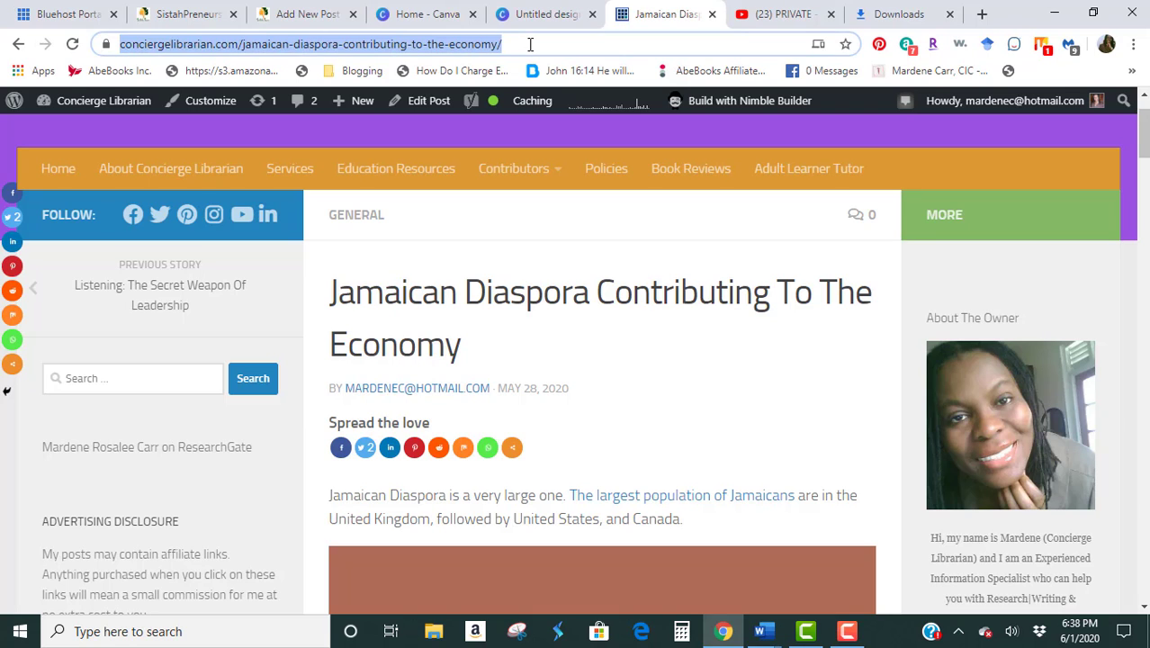
{"action": "left_click", "coordinate": [307, 18]}
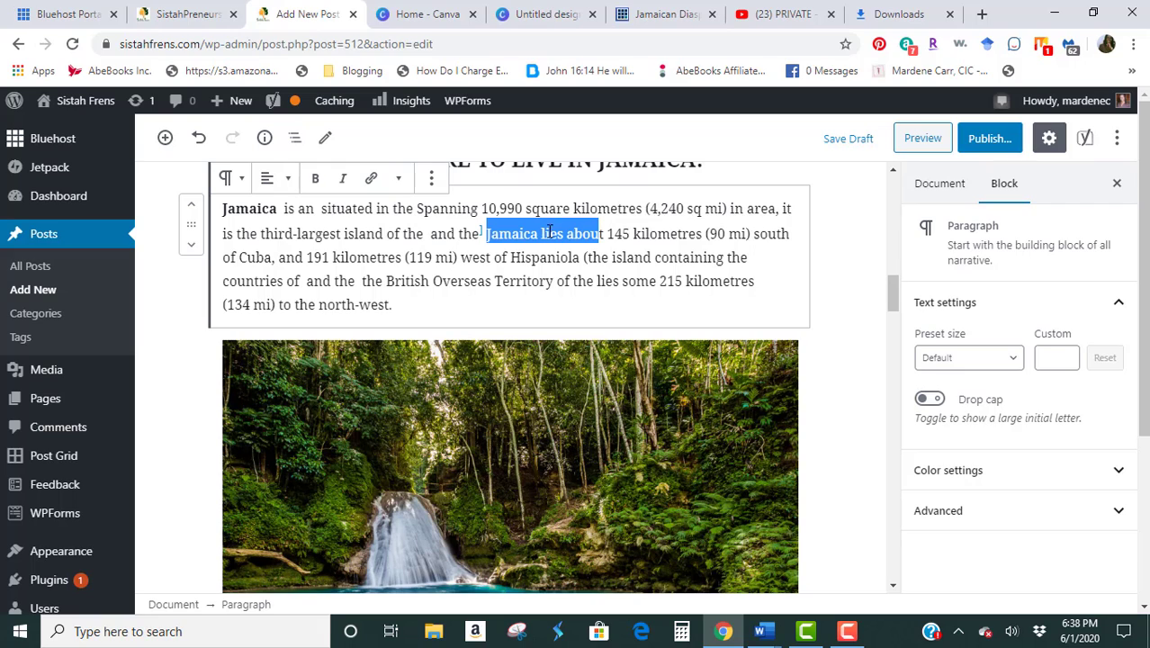
{"action": "left_click", "coordinate": [372, 180]}
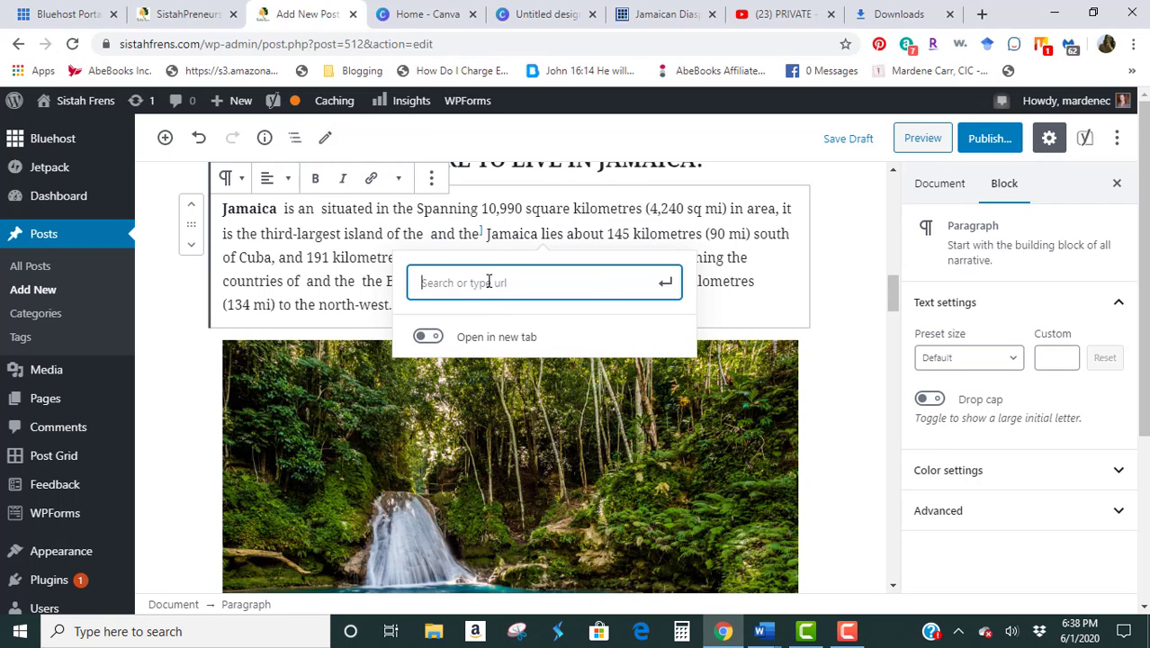
{"action": "key", "text": "ctrl+v"}
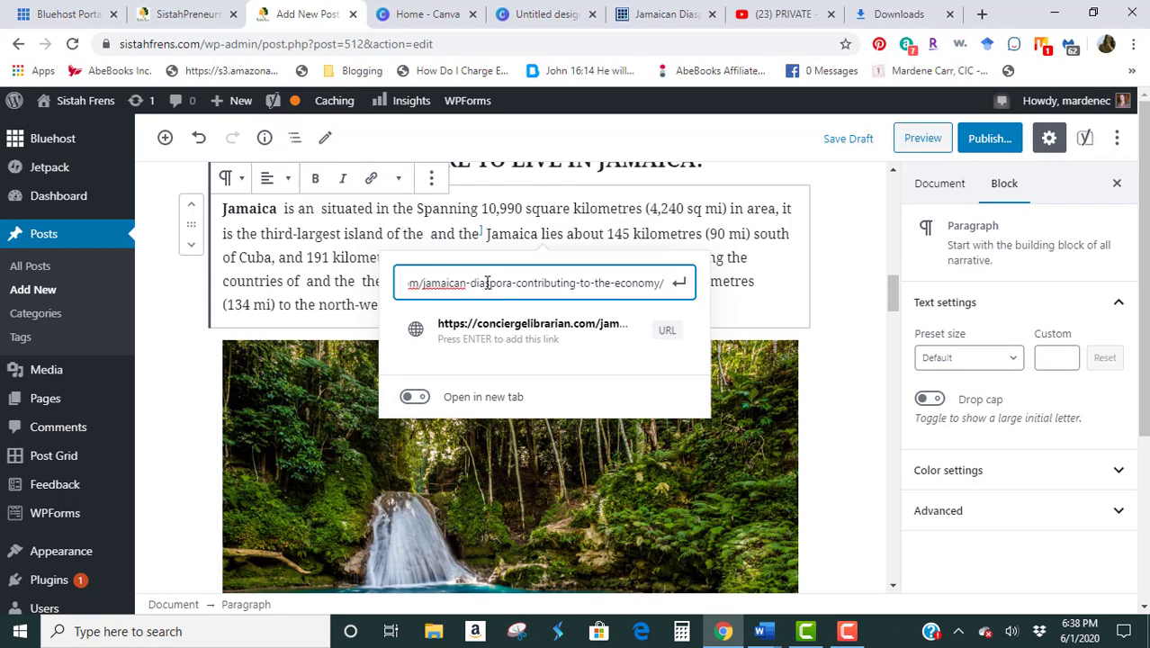
{"action": "left_click", "coordinate": [680, 285]}
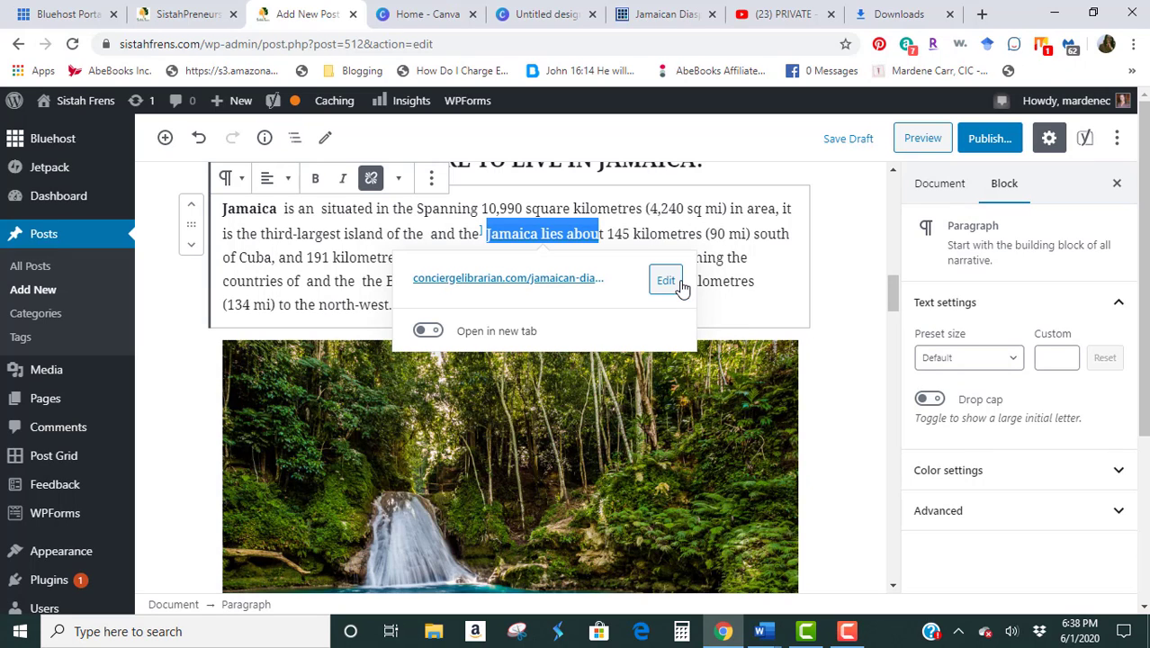
{"action": "left_click", "coordinate": [428, 332]}
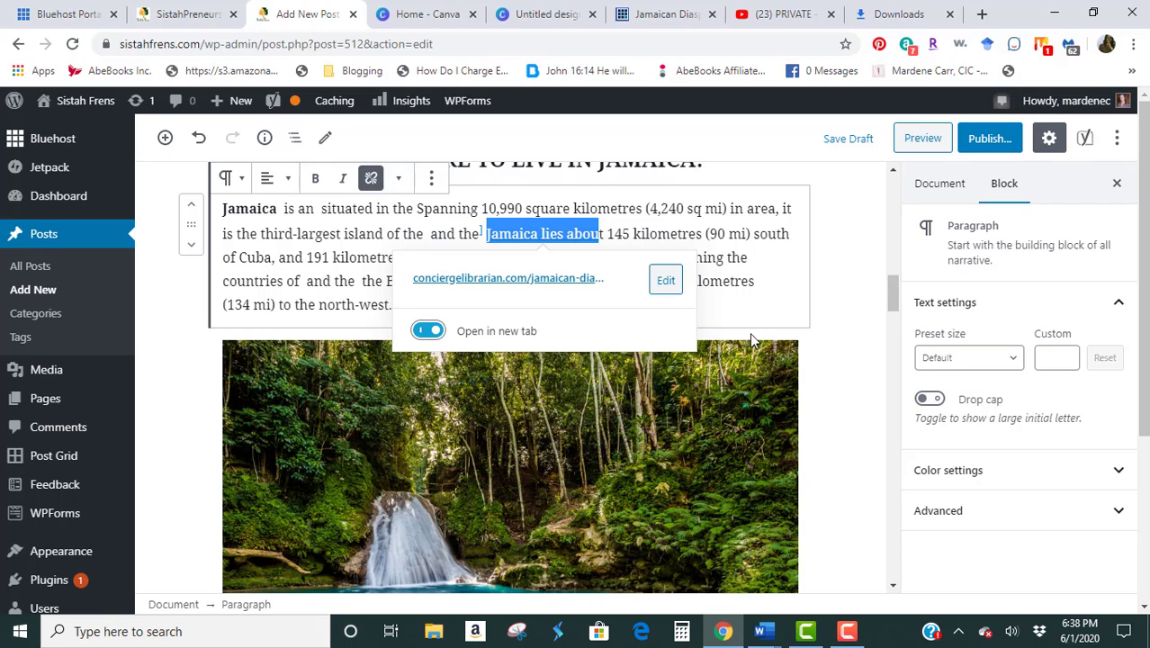
{"action": "left_click", "coordinate": [835, 269]}
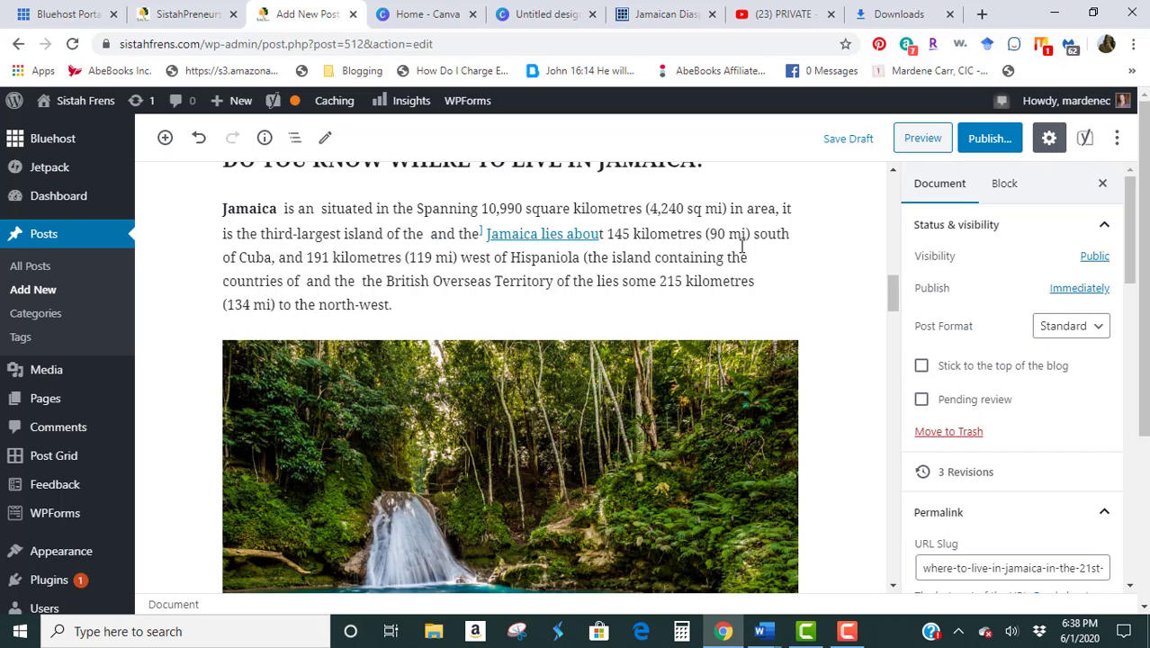
{"action": "scroll", "coordinate": [610, 261], "scroll_direction": "down", "scroll_amount": 4}
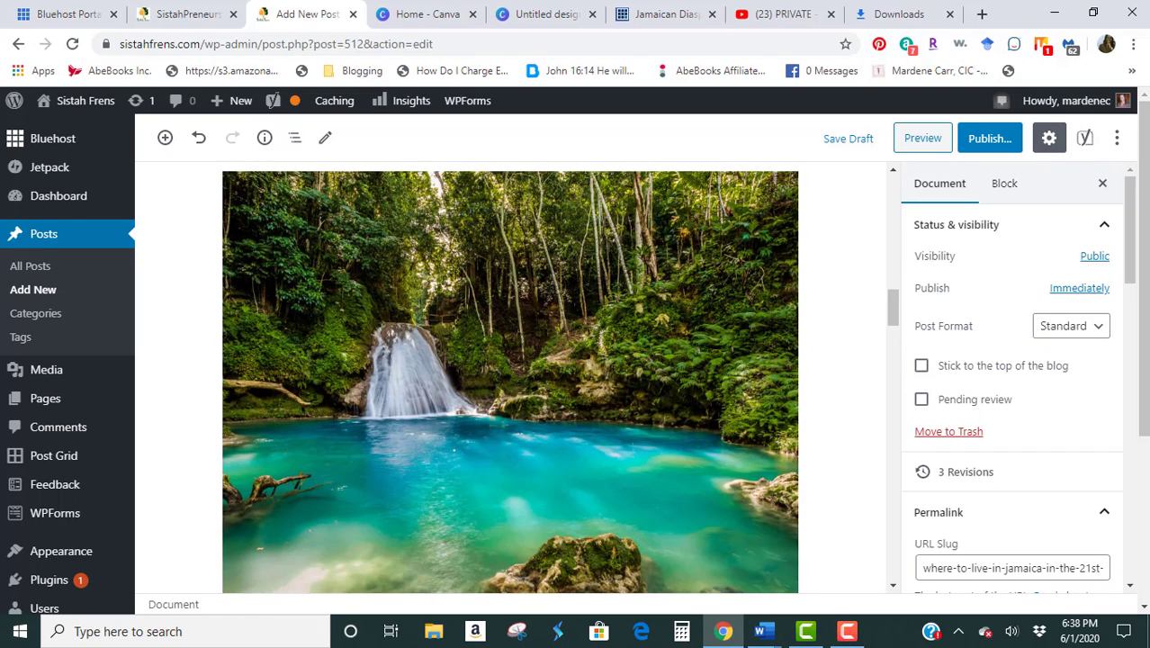
{"action": "scroll", "coordinate": [602, 266], "scroll_direction": "up", "scroll_amount": 2}
{"action": "scroll", "coordinate": [601, 268], "scroll_direction": "up", "scroll_amount": 5}
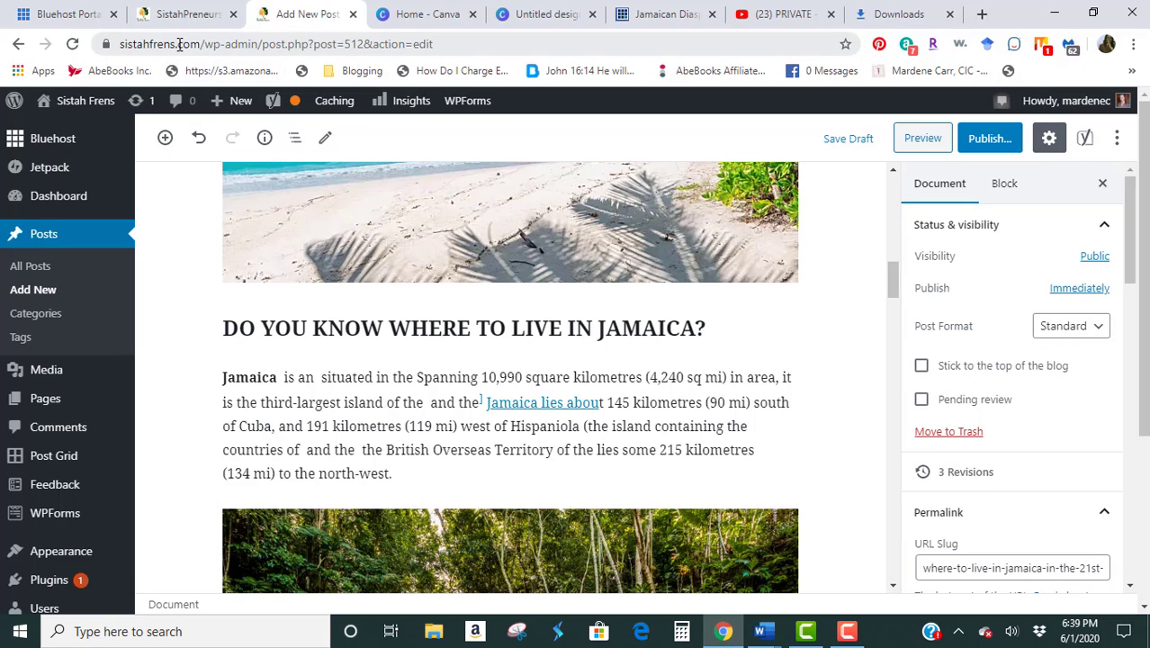
{"action": "left_click", "coordinate": [188, 16]}
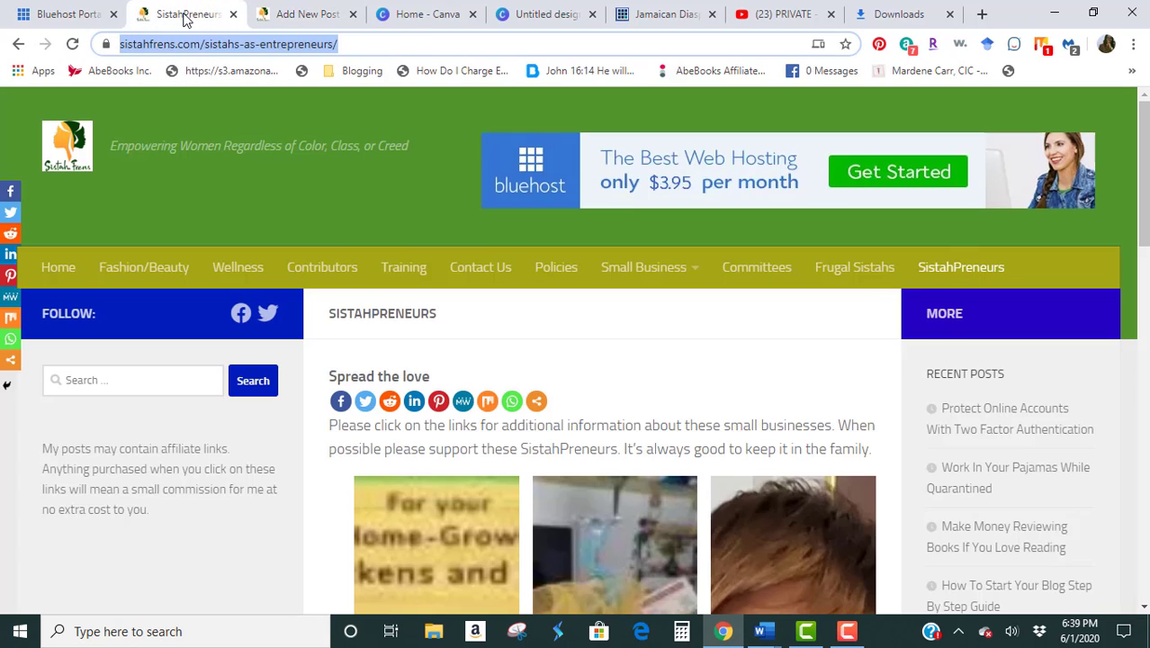
{"action": "left_click", "coordinate": [368, 42]}
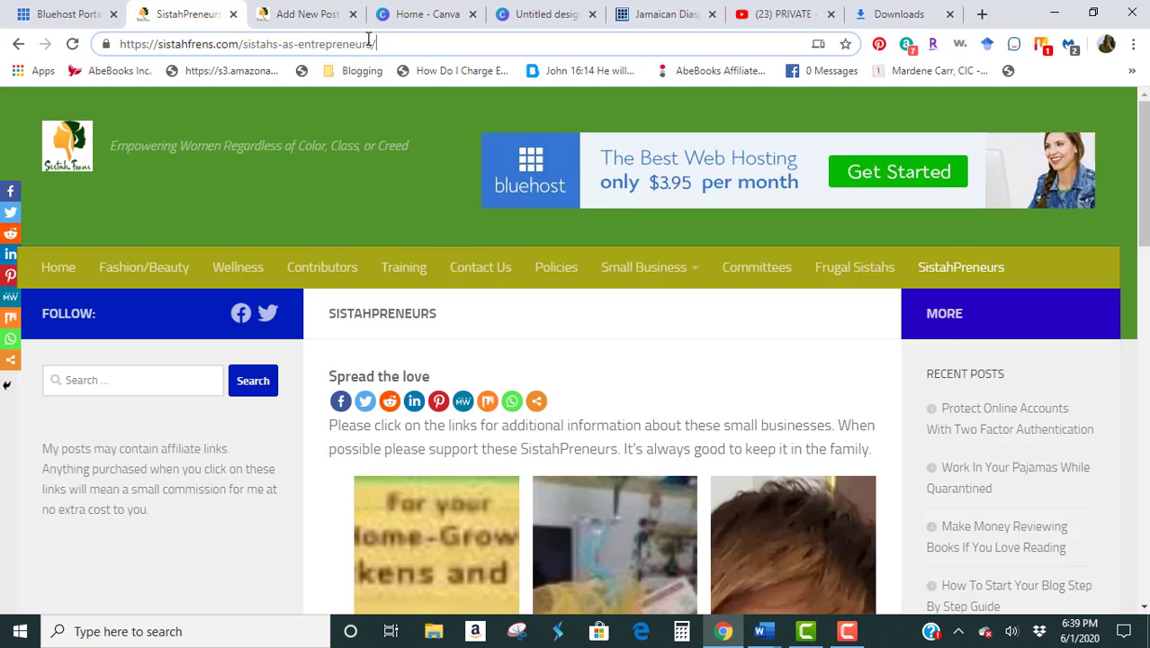
{"action": "left_click_drag", "start_coordinate": [390, 42], "coordinate": [103, 51]}
{"action": "key", "text": "ctrl+c"}
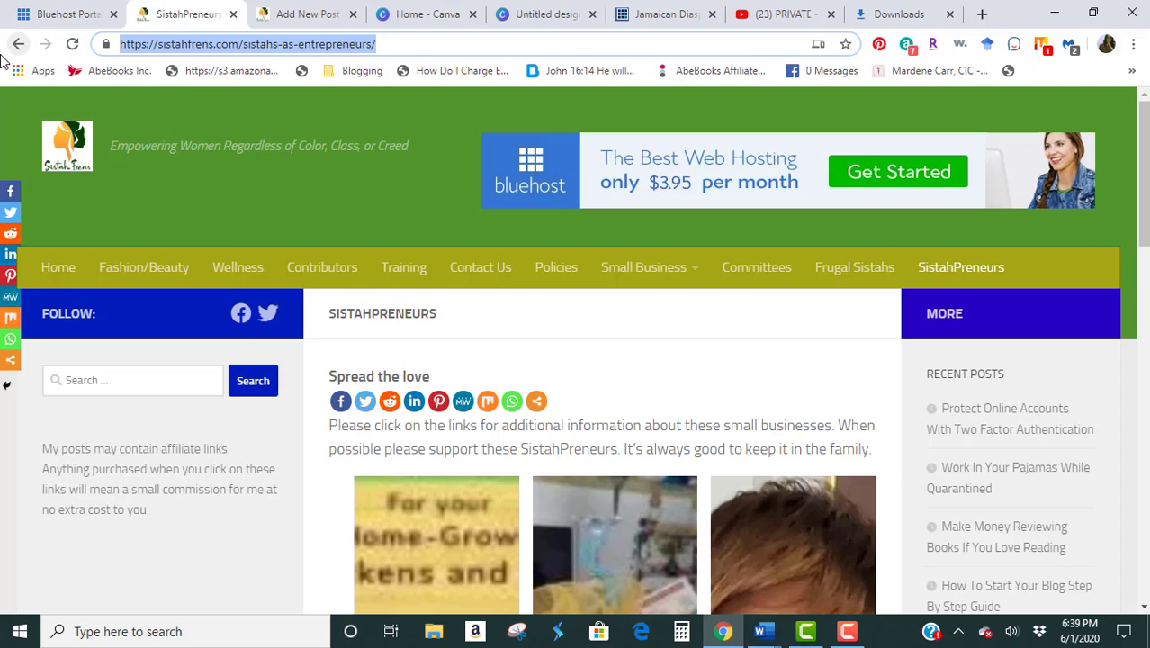
{"action": "left_click", "coordinate": [306, 15]}
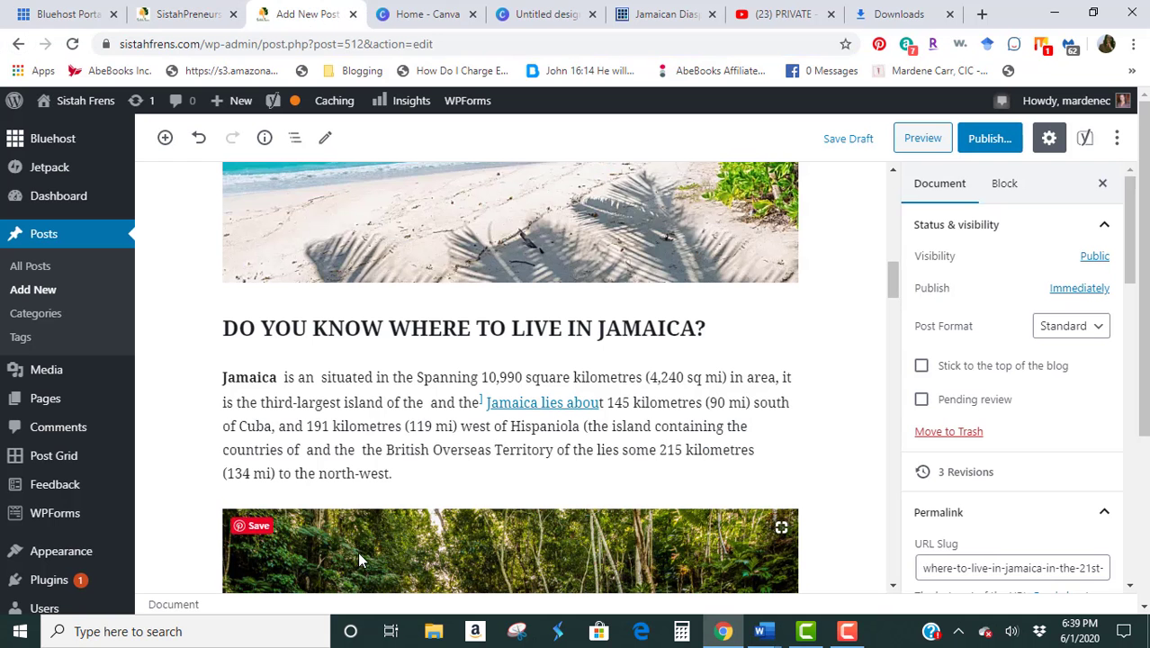
{"action": "left_click_drag", "start_coordinate": [301, 473], "coordinate": [388, 475]}
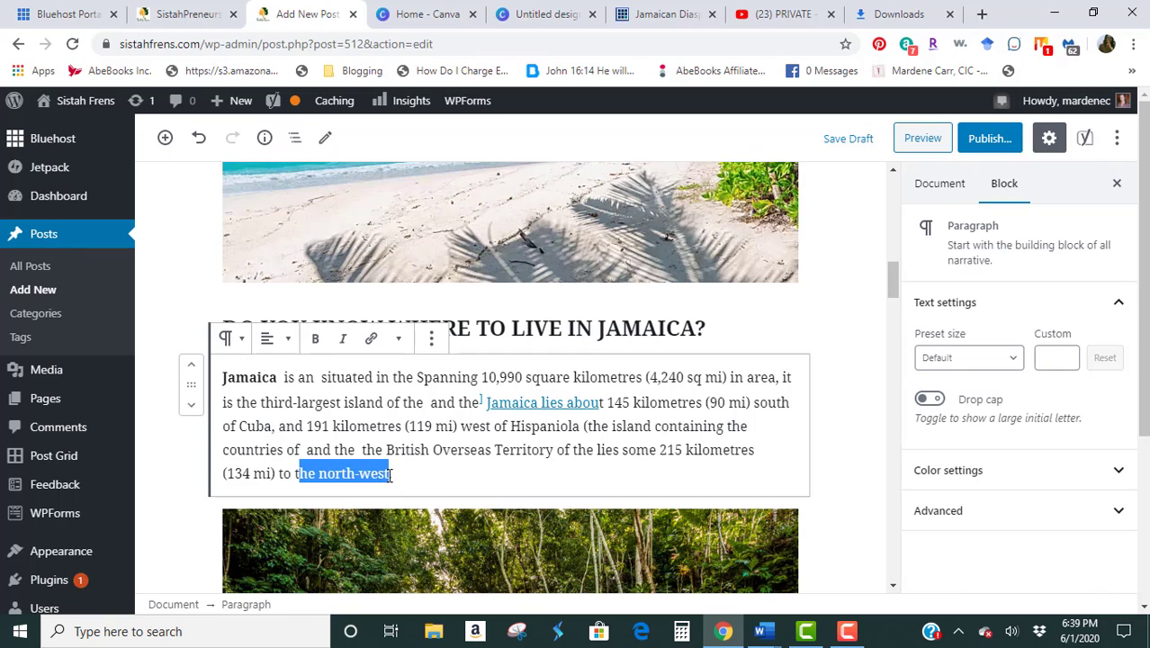
{"action": "left_click", "coordinate": [373, 341]}
{"action": "key", "text": "ctrl+v"}
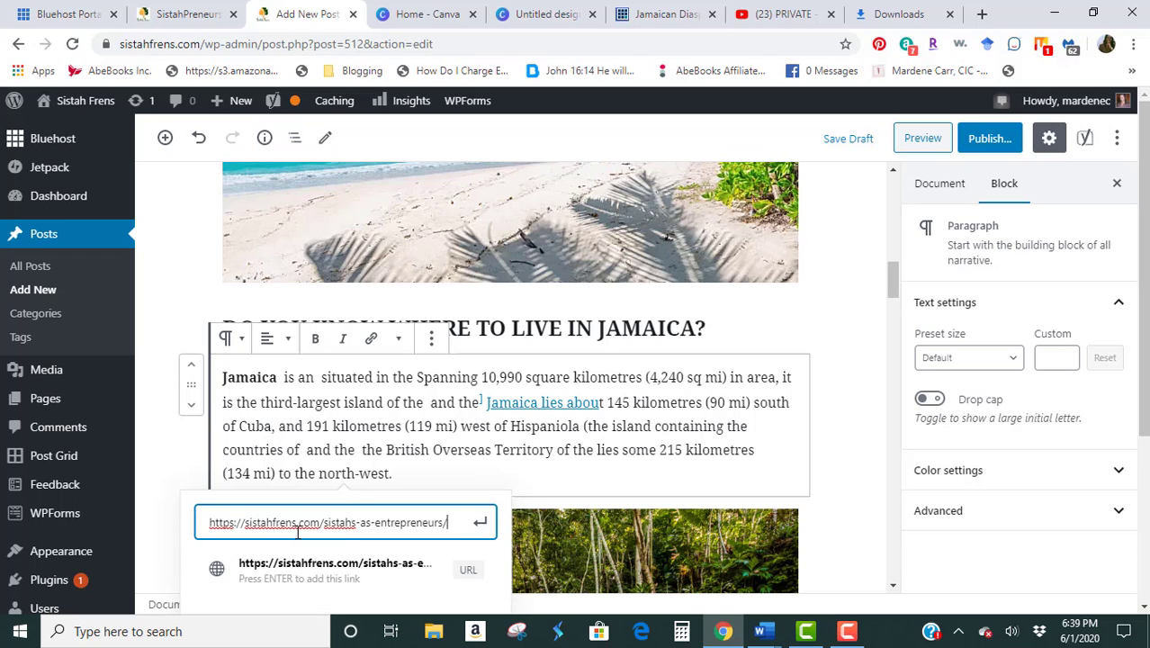
{"action": "left_click", "coordinate": [480, 522]}
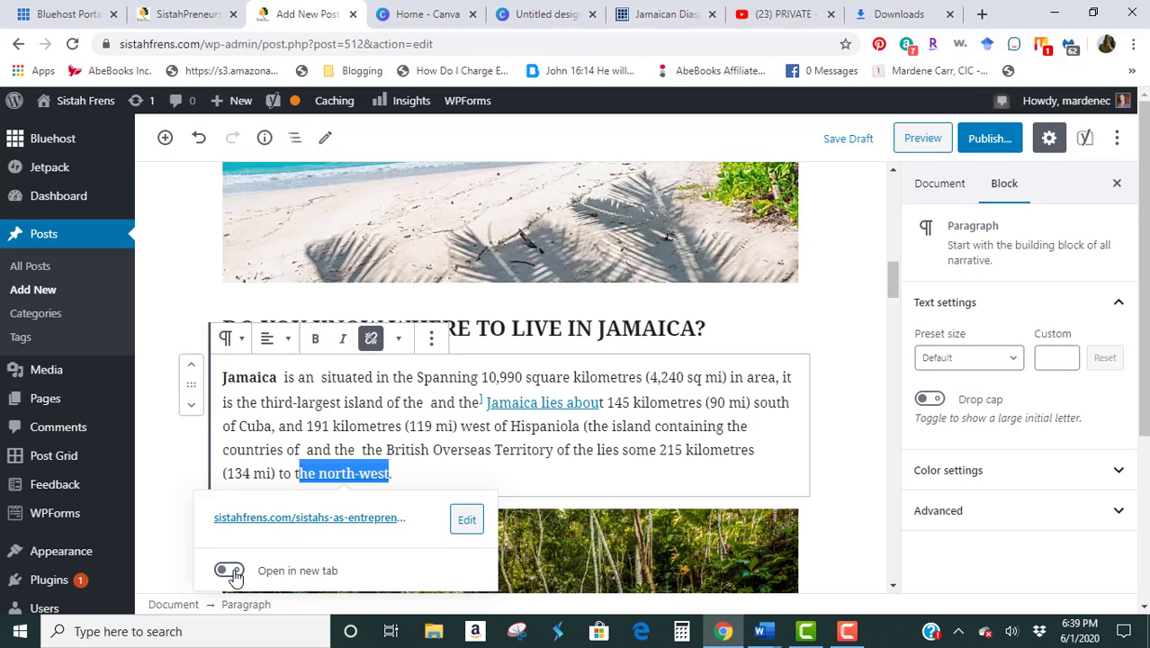
{"action": "left_click", "coordinate": [231, 573]}
{"action": "left_click", "coordinate": [853, 430]}
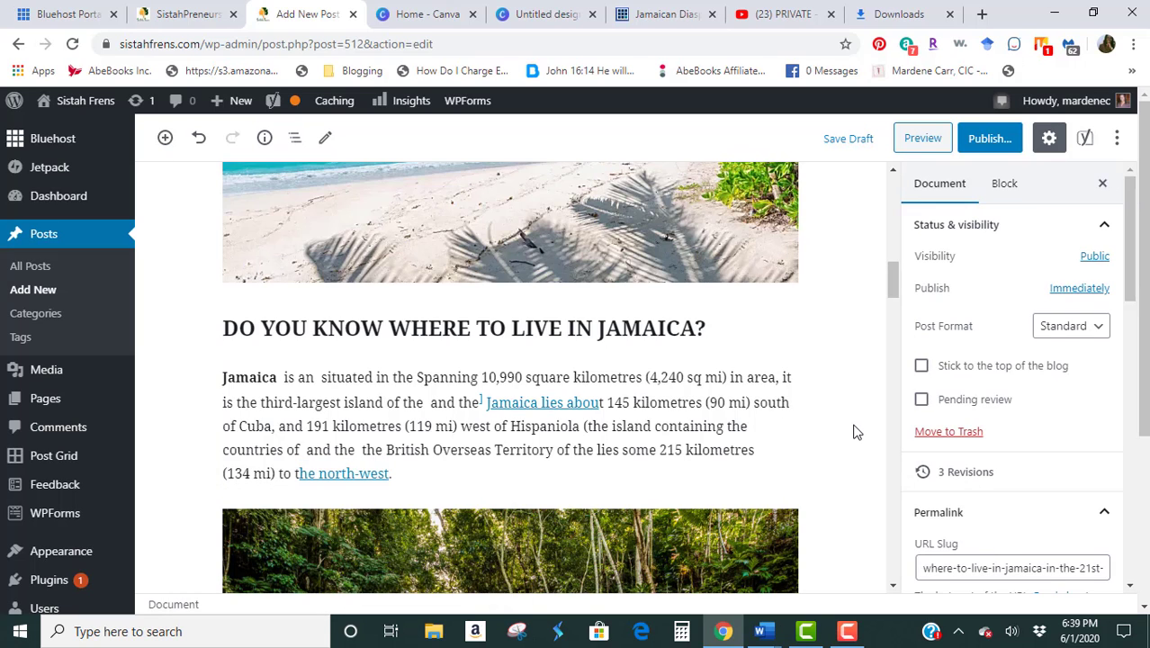
Recheck the Yoast SEO analysis results for outbound and internal links, and review the Google preview of the post.
{"action": "scroll", "coordinate": [854, 432], "scroll_direction": "down", "scroll_amount": 10}
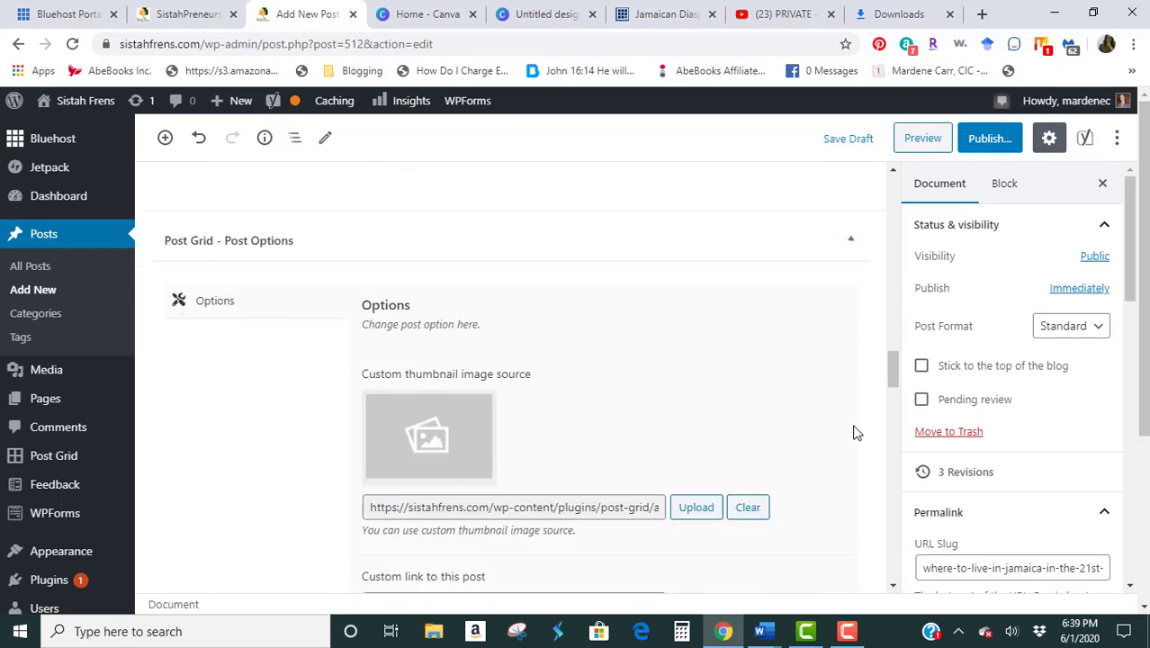
{"action": "scroll", "coordinate": [855, 432], "scroll_direction": "down", "scroll_amount": 10}
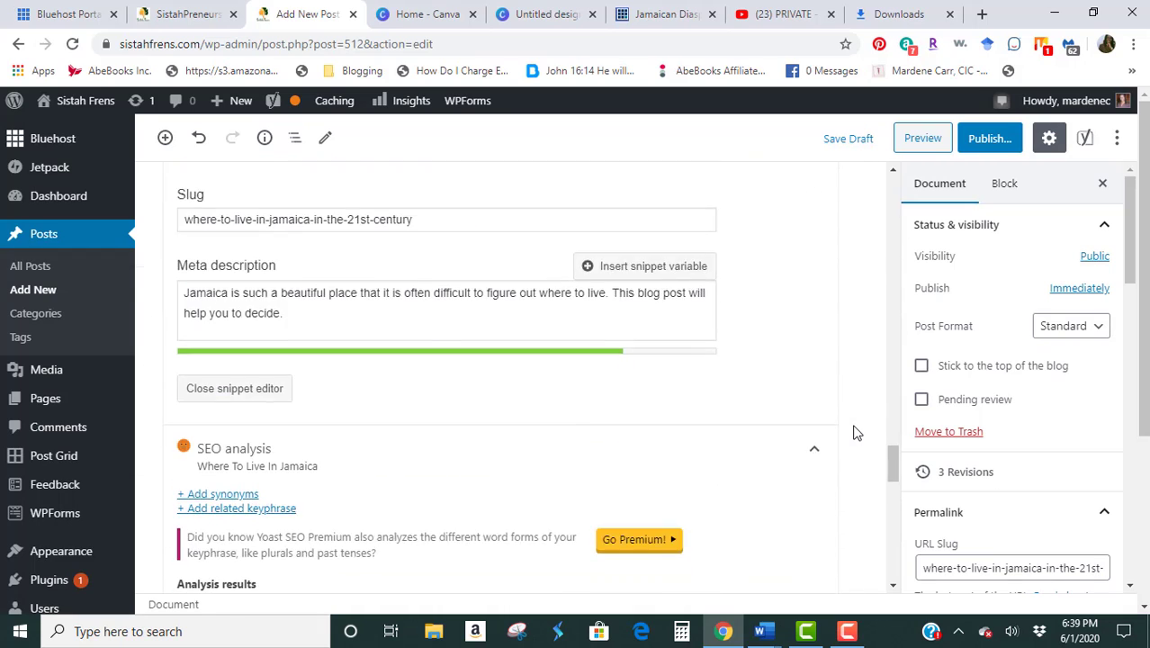
{"action": "scroll", "coordinate": [855, 433], "scroll_direction": "down", "scroll_amount": 3}
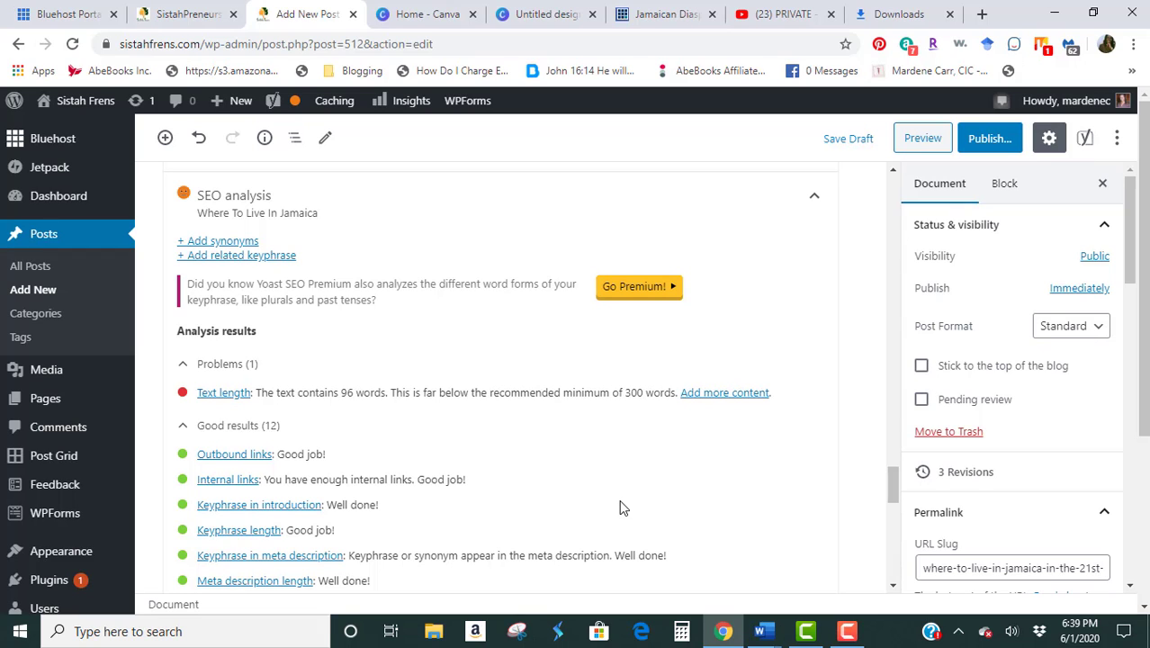
{"action": "scroll", "coordinate": [703, 496], "scroll_direction": "up", "scroll_amount": 3}
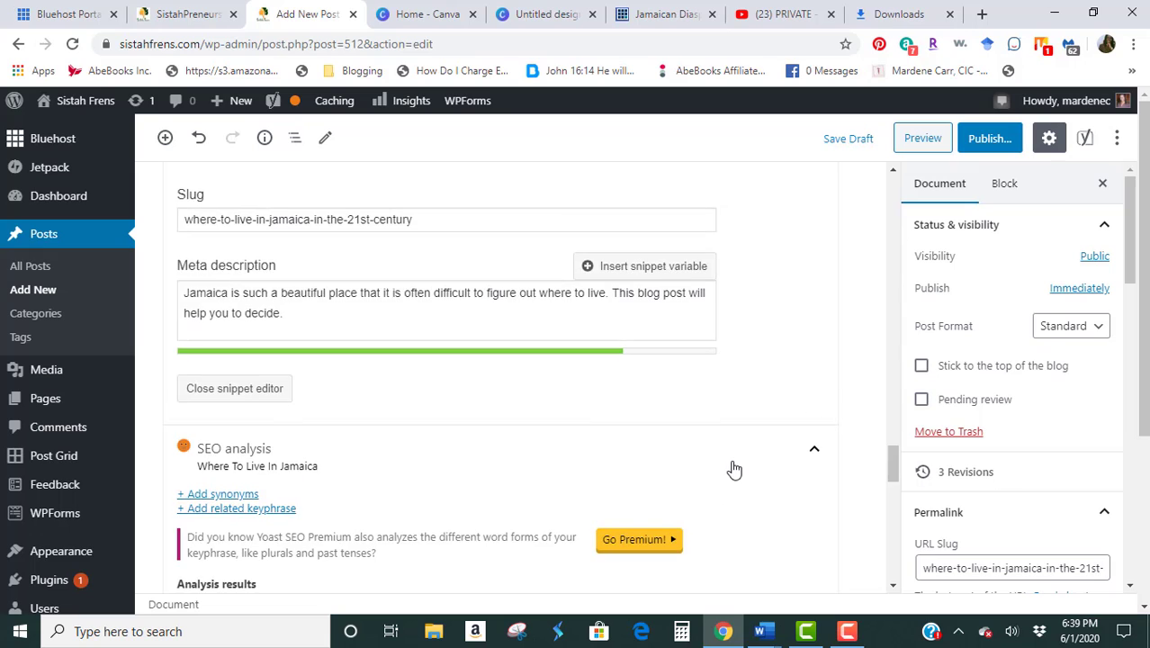
{"action": "scroll", "coordinate": [734, 469], "scroll_direction": "up", "scroll_amount": 2}
{"action": "scroll", "coordinate": [734, 467], "scroll_direction": "up", "scroll_amount": 2}
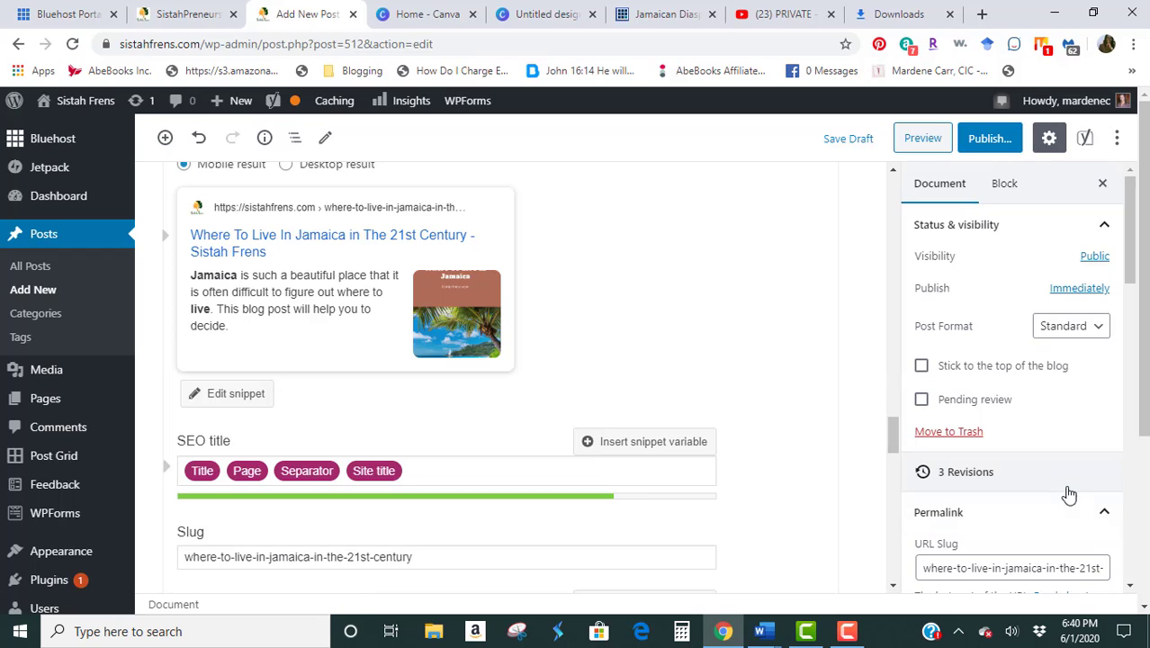
{"action": "left_click", "coordinate": [847, 631]}
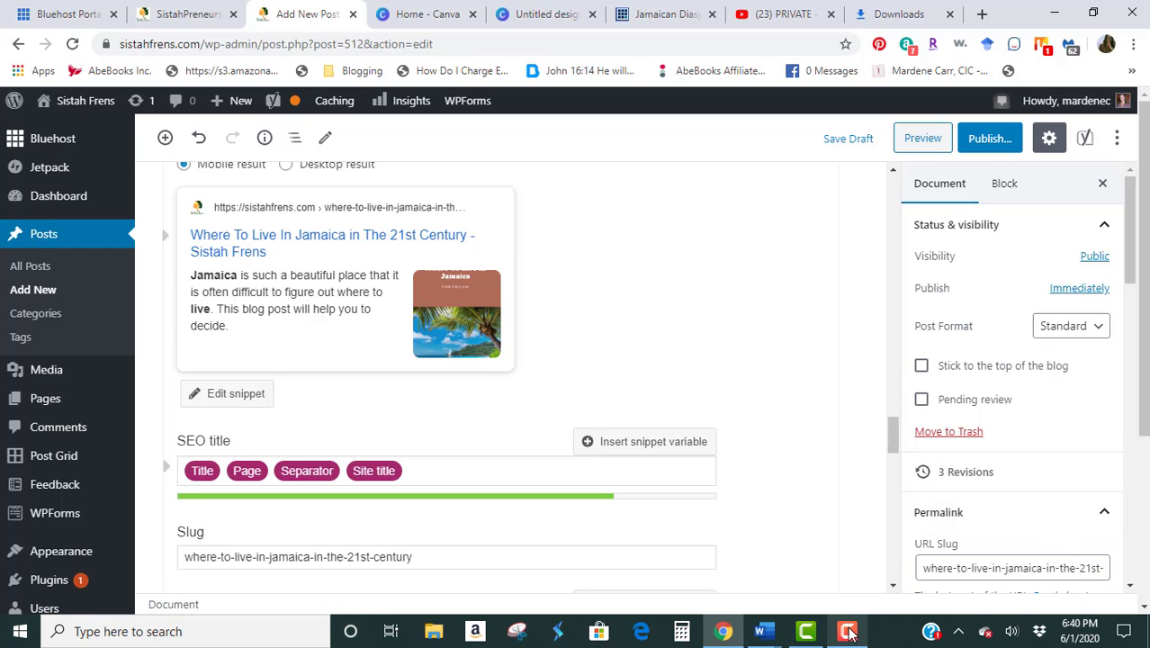